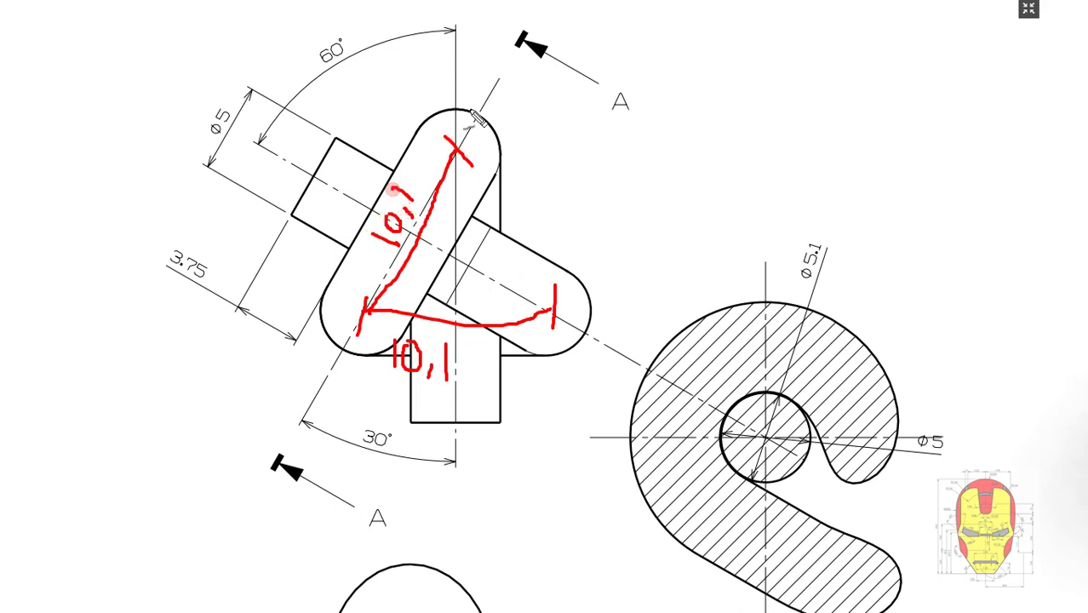
Erase the red annotations from the knot reference drawing
{"action": "key", "text": "e"}
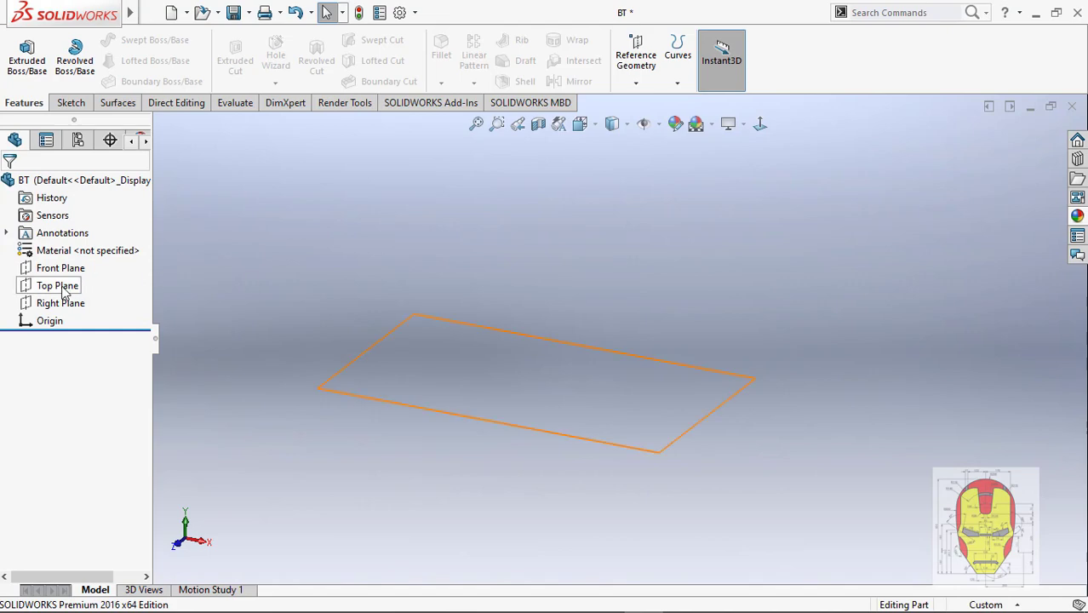
On the Front Plane, draw a horizontal 10.10 mm line from the origin
{"action": "left_click", "coordinate": [67, 247]}
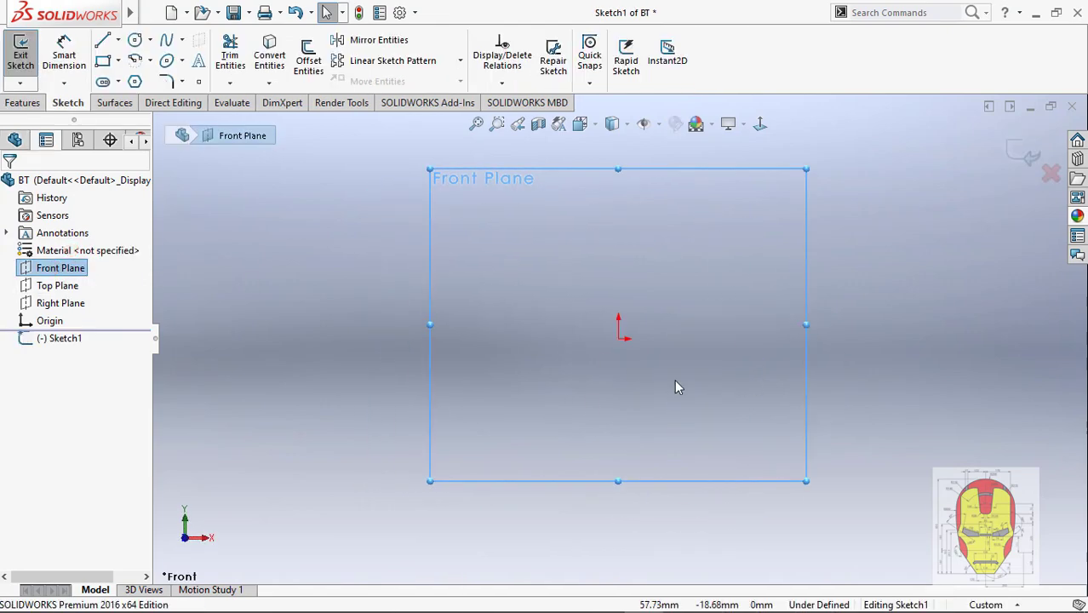
{"action": "key", "text": "l"}
{"action": "left_click", "coordinate": [575, 351]}
{"action": "left_click", "coordinate": [716, 349]}
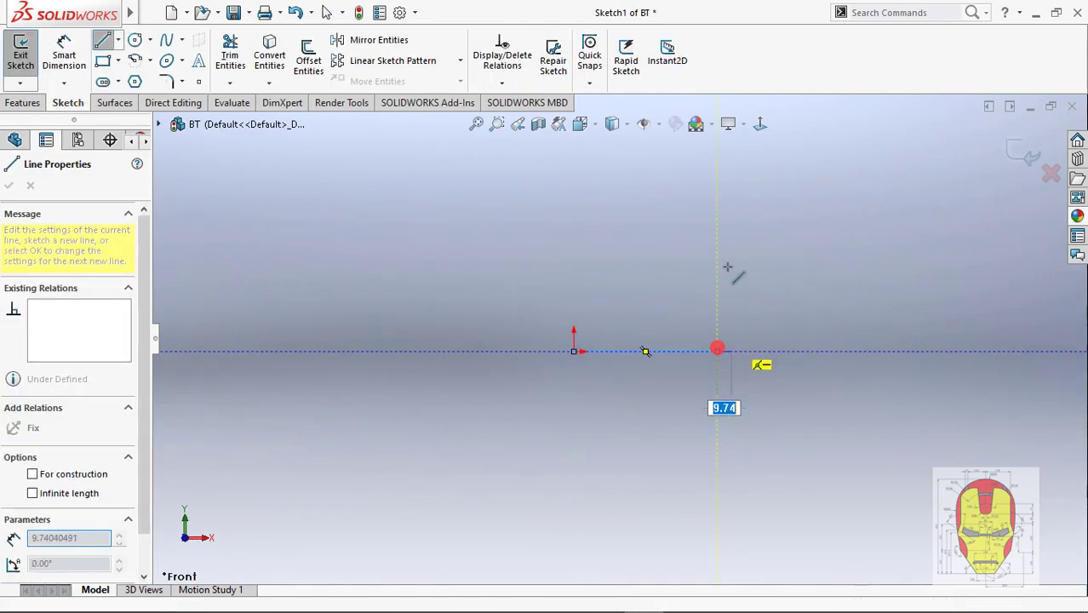
{"action": "left_click", "coordinate": [680, 352]}
{"action": "left_click", "coordinate": [641, 384]}
{"action": "type", "text": "10."}
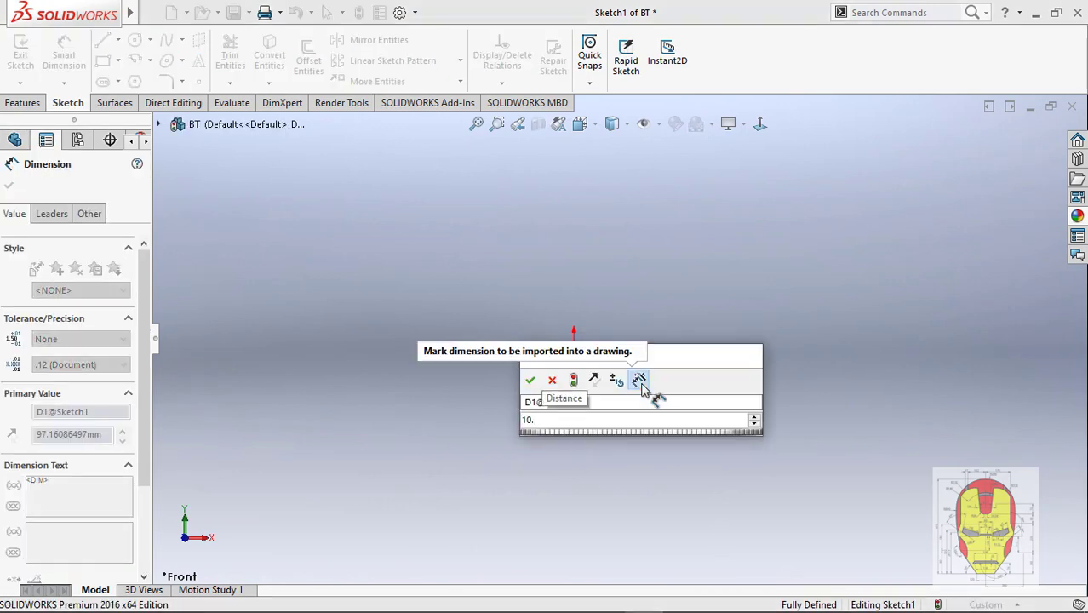
{"action": "key", "text": "Return"}
Draw a second line from the origin, angled up-right, and dimension it 10.1 mm
{"action": "key", "text": "l"}
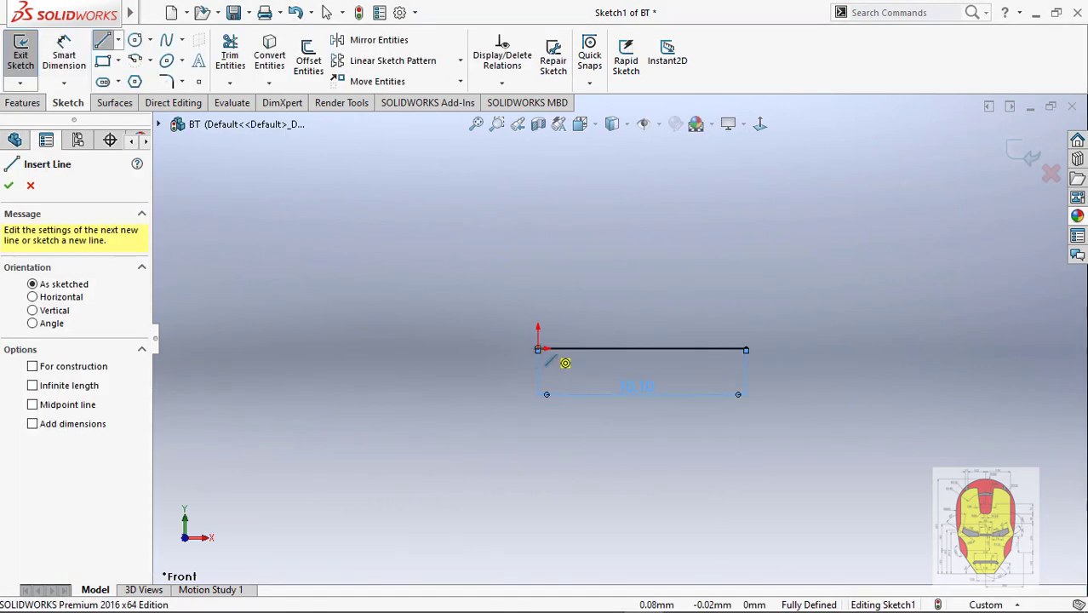
{"action": "left_click", "coordinate": [538, 349]}
{"action": "left_click", "coordinate": [653, 174]}
{"action": "key", "text": "d"}
{"action": "left_click", "coordinate": [617, 236]}
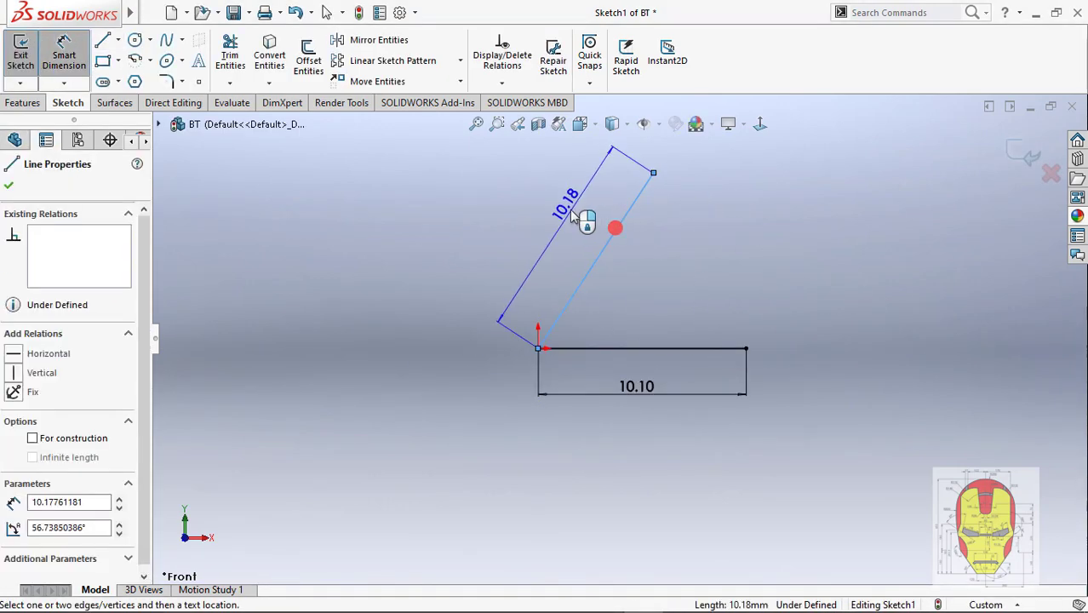
{"action": "left_click", "coordinate": [583, 219]}
{"action": "type", "text": "10.1"}
{"action": "key", "text": "Return"}
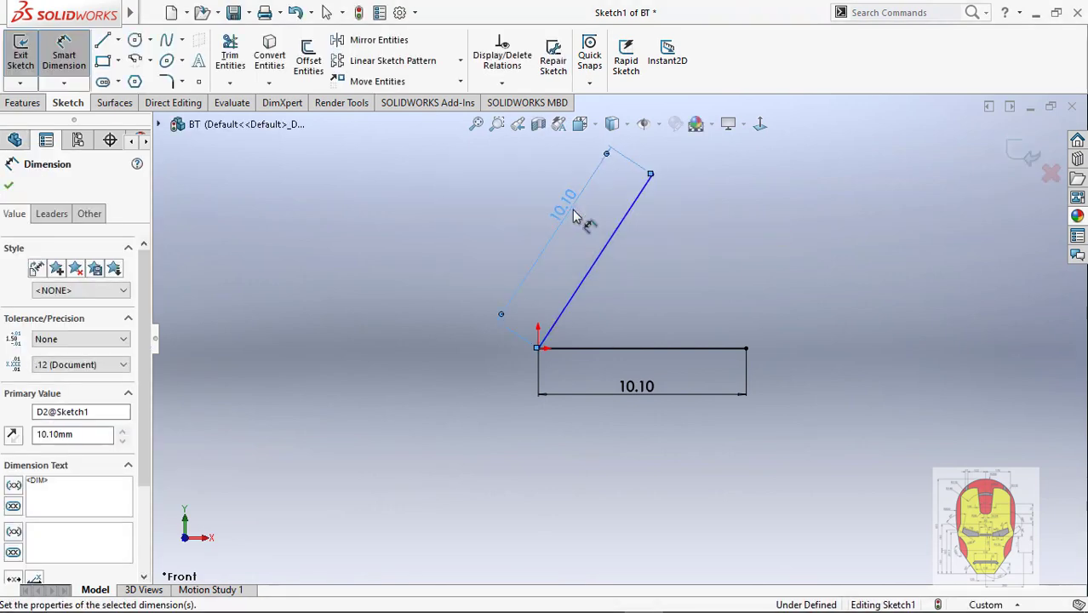
Set a 60° angle between the two lines and make both construction geometry
{"action": "left_click", "coordinate": [600, 254]}
{"action": "left_click", "coordinate": [613, 347]}
{"action": "left_click", "coordinate": [616, 334]}
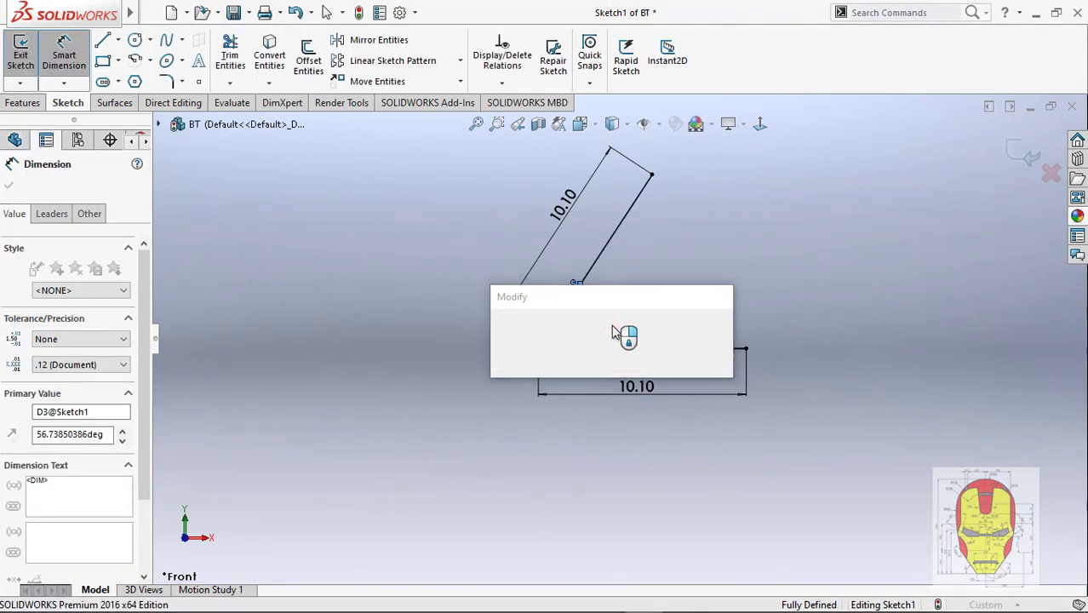
{"action": "scroll", "coordinate": [676, 240], "scroll_direction": "up", "scroll_amount": 2}
{"action": "key", "text": "Escape"}
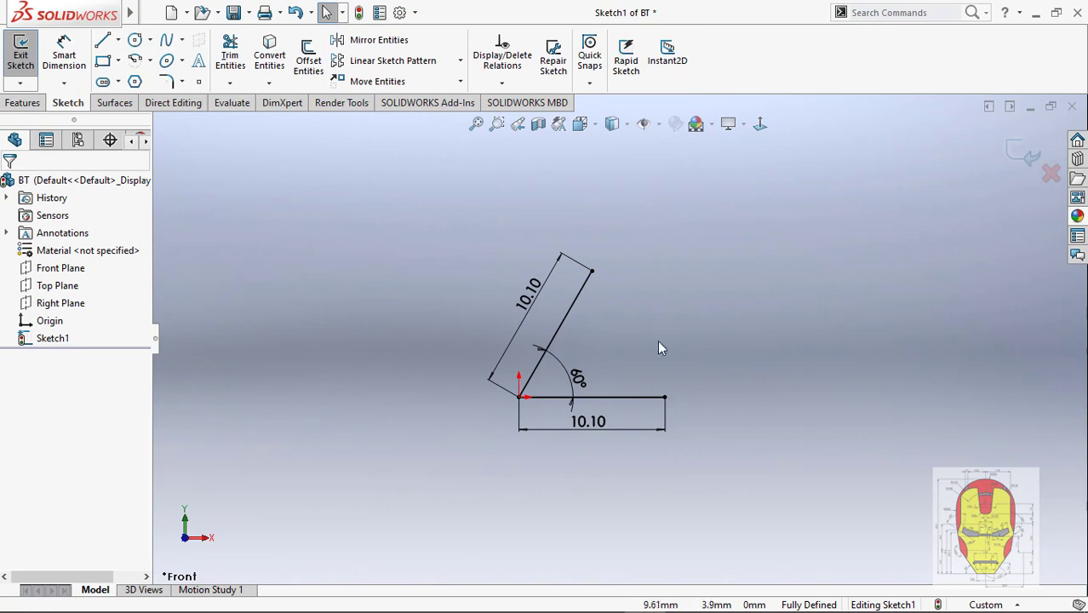
{"action": "left_click", "coordinate": [631, 395]}
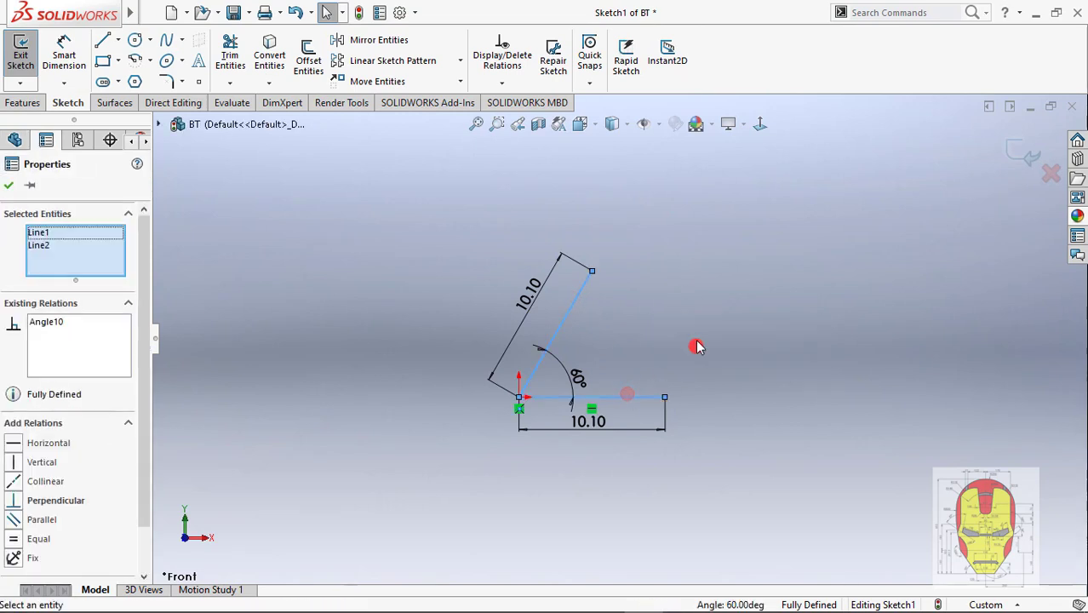
{"action": "left_click", "coordinate": [1028, 153]}
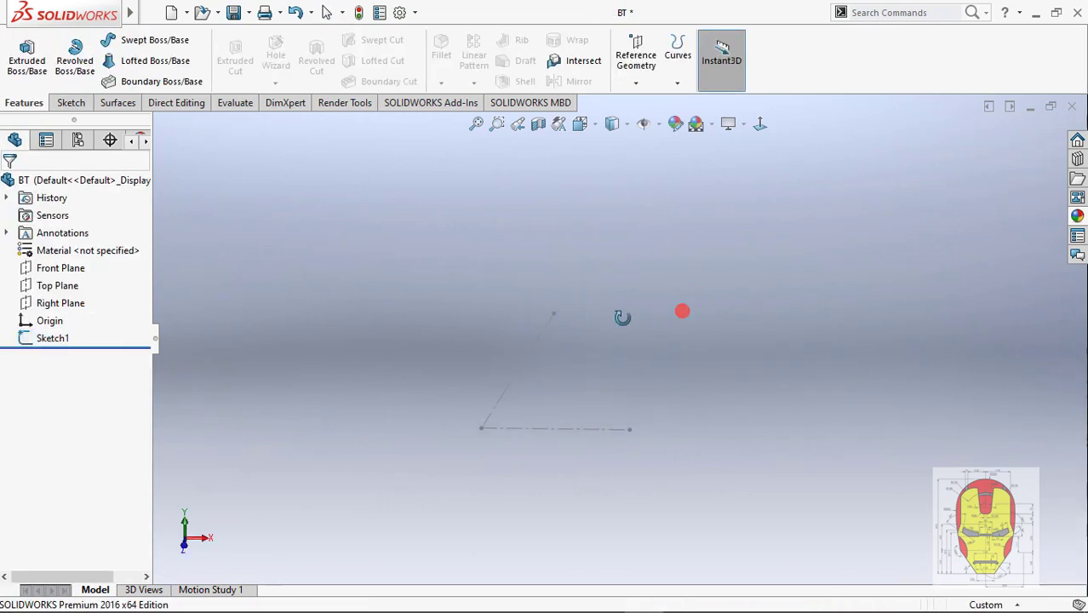
On the Top Plane, viewed normal, draw upright lines at the origin and the base's far end
{"action": "left_click", "coordinate": [68, 247]}
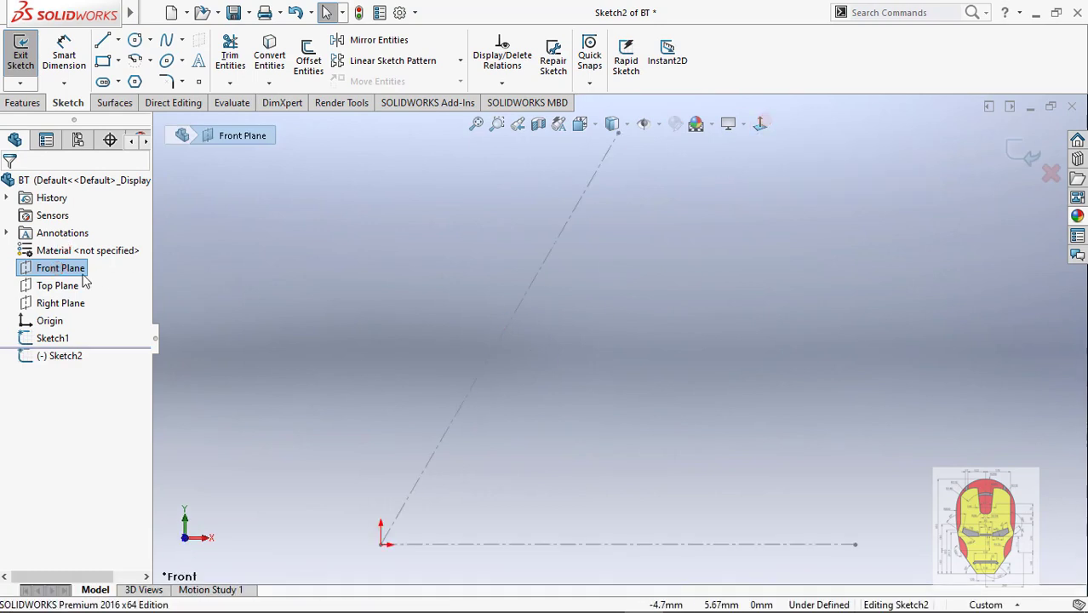
{"action": "left_click", "coordinate": [57, 285]}
{"action": "left_click", "coordinate": [59, 268]}
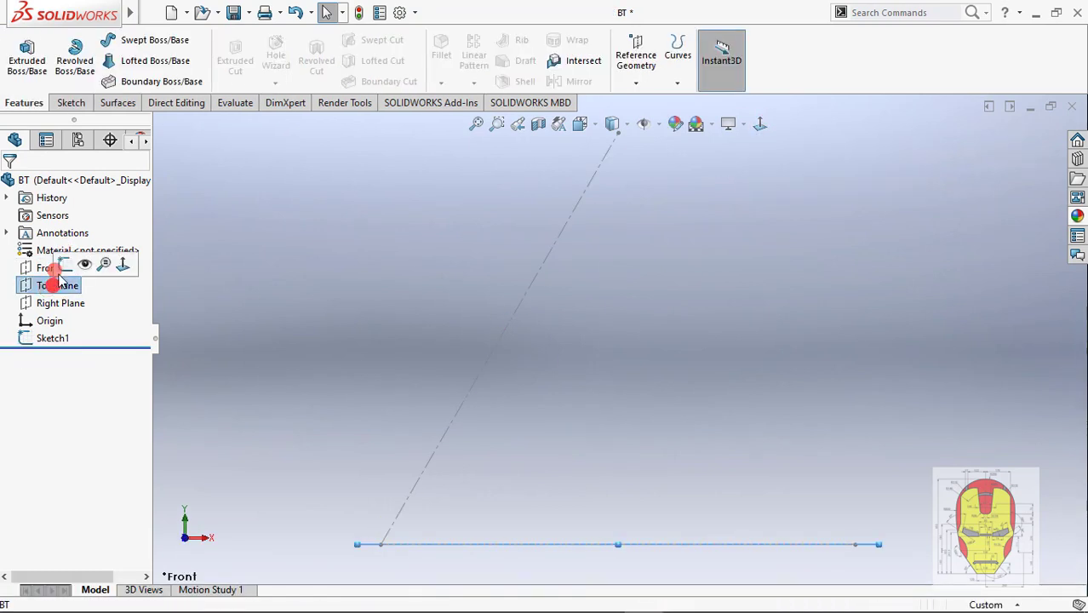
{"action": "left_click", "coordinate": [766, 121]}
{"action": "key", "text": "l"}
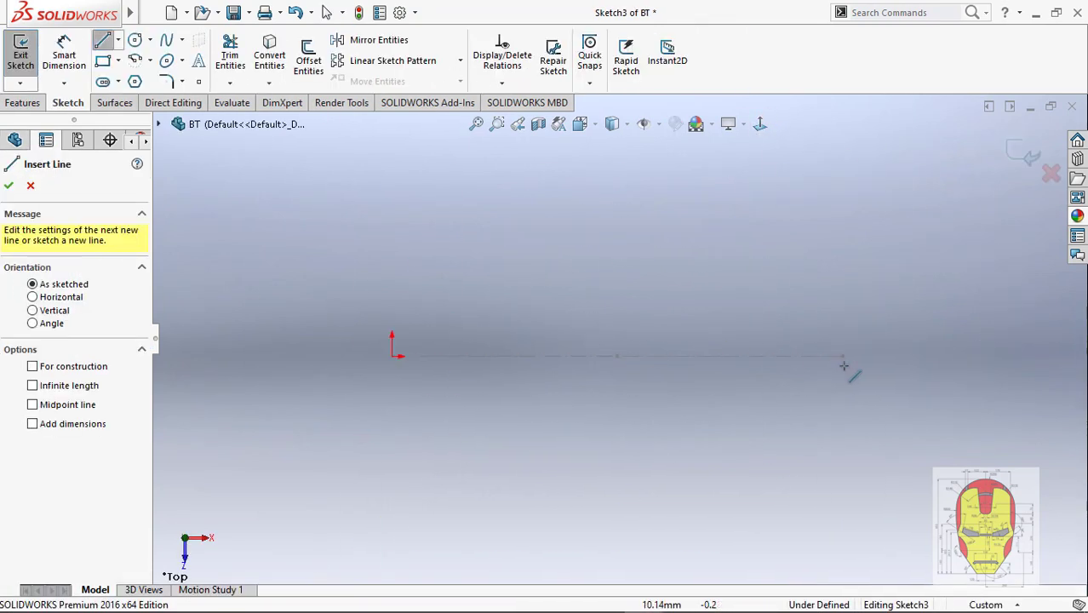
{"action": "left_click", "coordinate": [842, 356]}
{"action": "double_click", "coordinate": [843, 166]}
{"action": "left_click", "coordinate": [396, 357]}
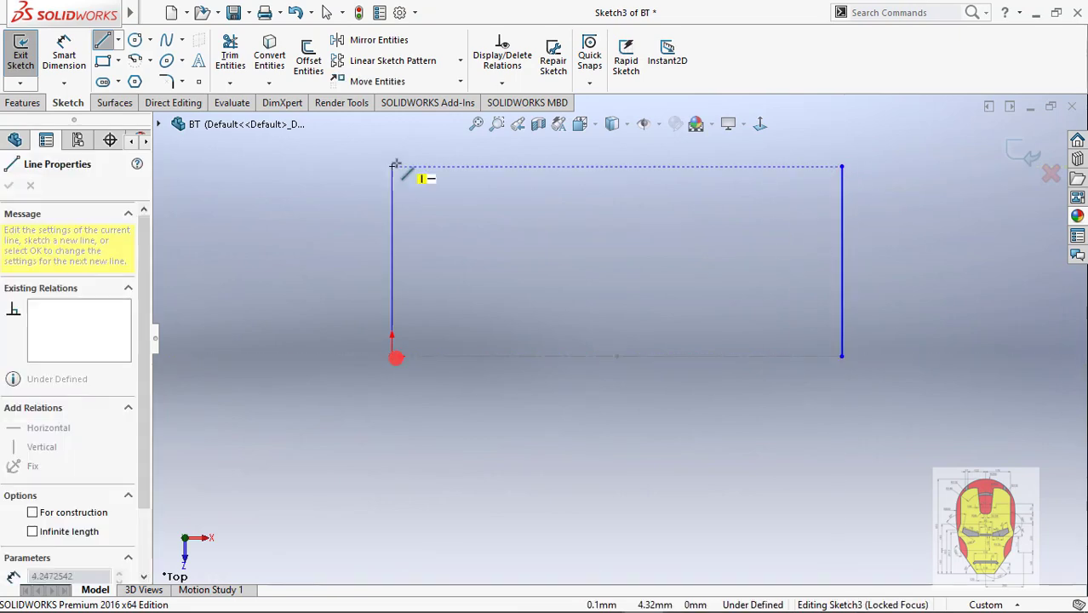
{"action": "left_click", "coordinate": [393, 165]}
{"action": "scroll", "coordinate": [502, 407], "scroll_direction": "up", "scroll_amount": 3}
{"action": "key", "text": "Escape"}
{"action": "key", "text": "Escape"}
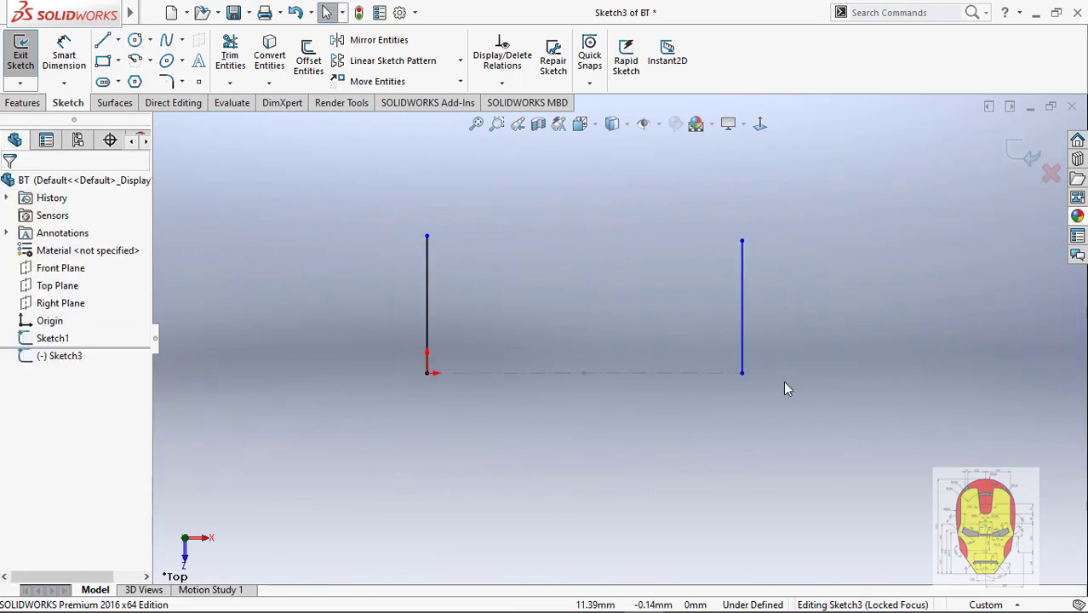
Make the right line's endpoint coincident with the base end, convert all lines to construction, and close the sketch
{"action": "left_click_drag", "start_coordinate": [611, 365], "coordinate": [644, 372]}
{"action": "left_click", "coordinate": [619, 391]}
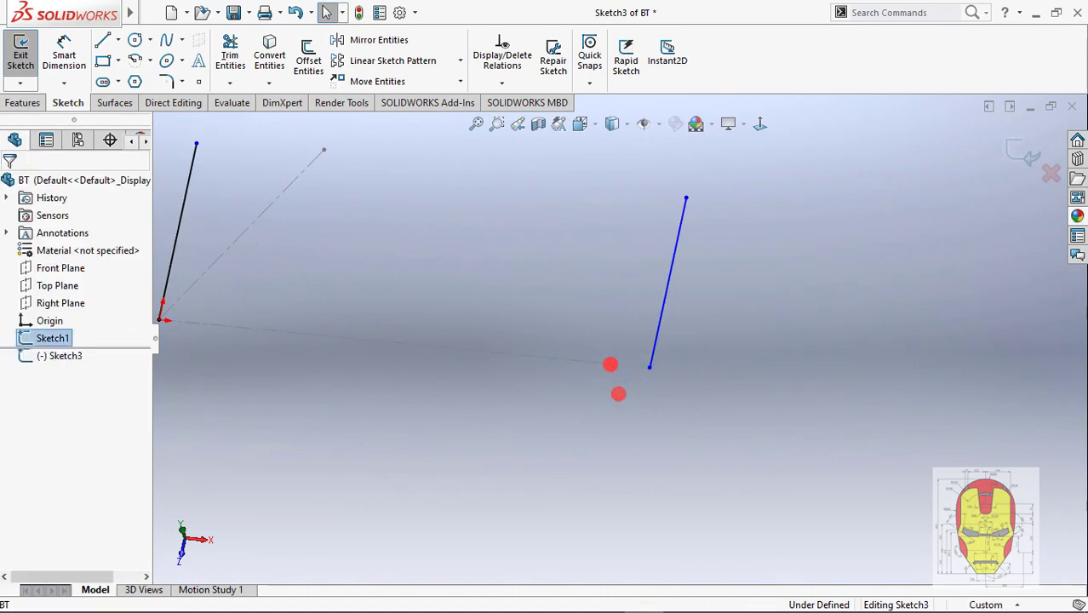
{"action": "left_click", "coordinate": [609, 365]}
{"action": "left_click", "coordinate": [649, 364], "text": "ctrl"}
{"action": "left_click", "coordinate": [728, 308]}
{"action": "scroll", "coordinate": [613, 337], "scroll_direction": "up", "scroll_amount": 3}
{"action": "left_click", "coordinate": [558, 287]}
{"action": "left_click_drag", "start_coordinate": [316, 180], "coordinate": [719, 444]}
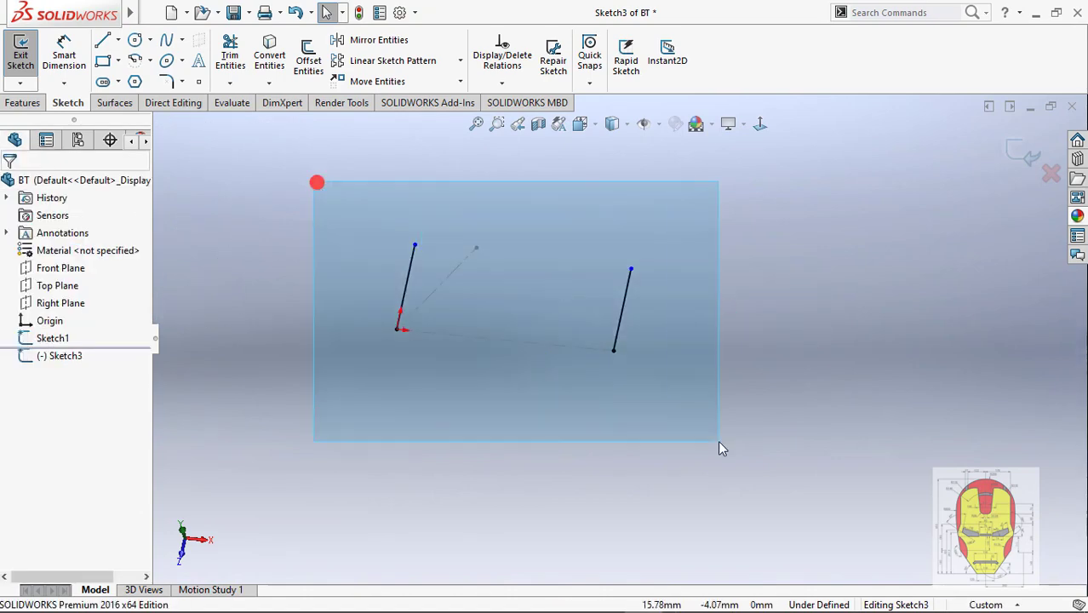
{"action": "left_click", "coordinate": [783, 392]}
{"action": "left_click", "coordinate": [718, 293]}
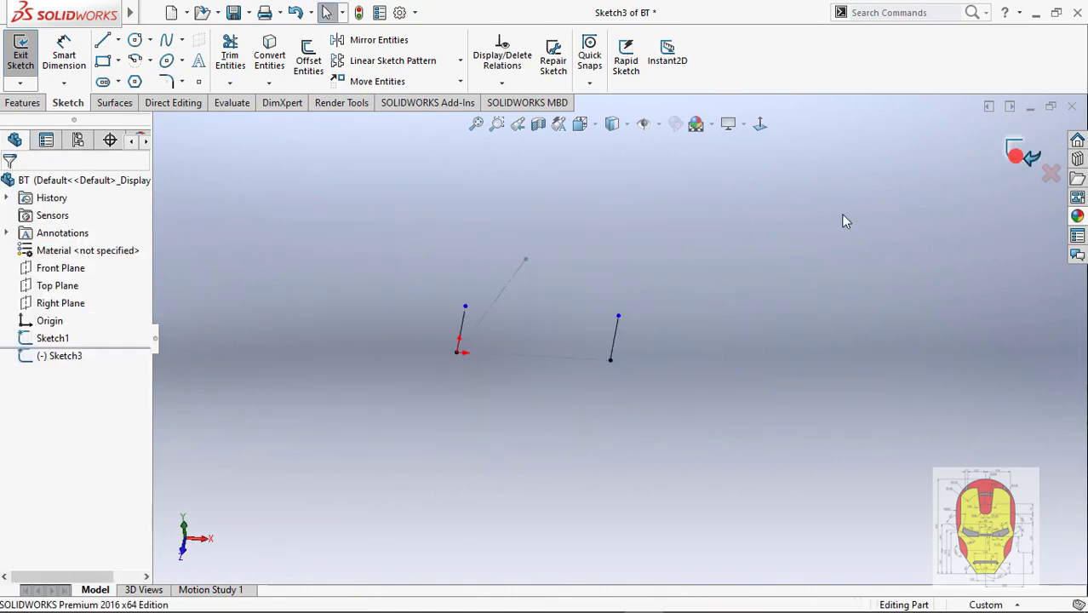
{"action": "left_click", "coordinate": [1032, 156]}
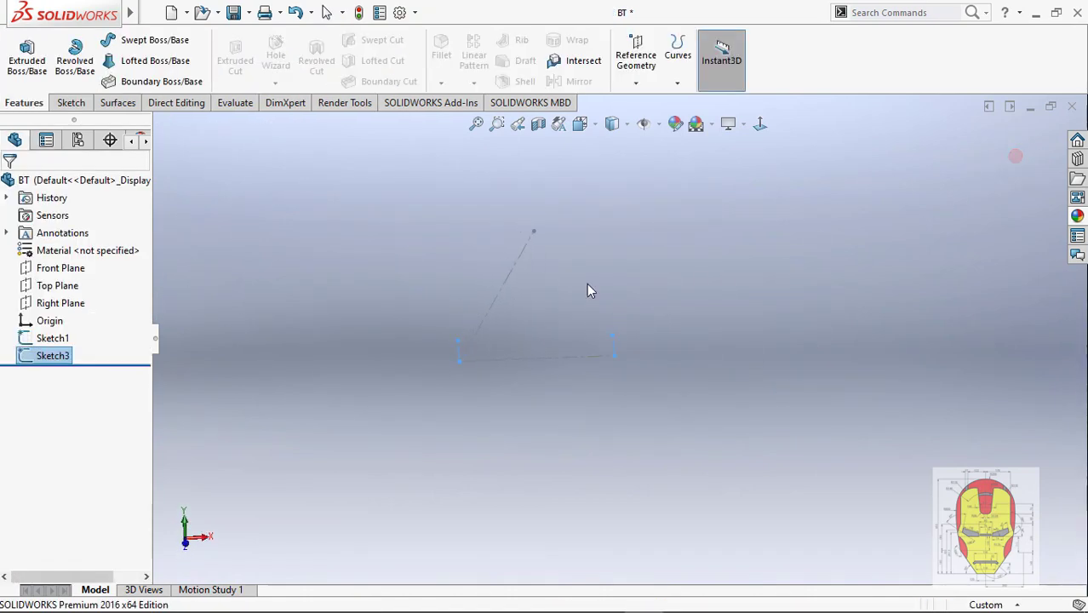
{"action": "left_click", "coordinate": [644, 85]}
Create Plane1 through the short end line at 120° to the Top Plane
{"action": "left_click", "coordinate": [672, 111]}
{"action": "left_click", "coordinate": [436, 360]}
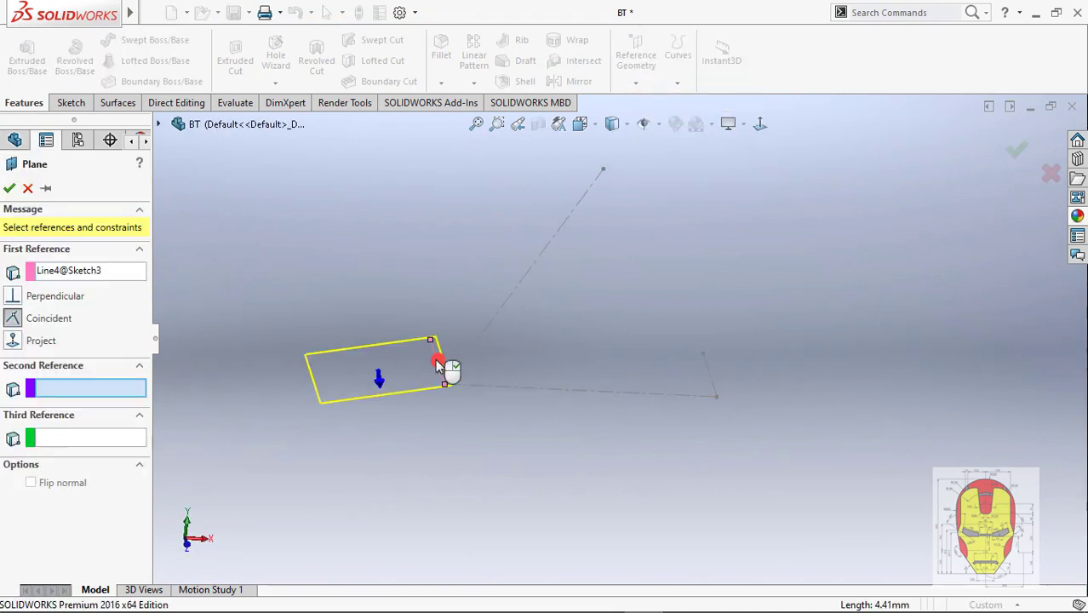
{"action": "left_click", "coordinate": [228, 232]}
{"action": "left_click", "coordinate": [13, 478]}
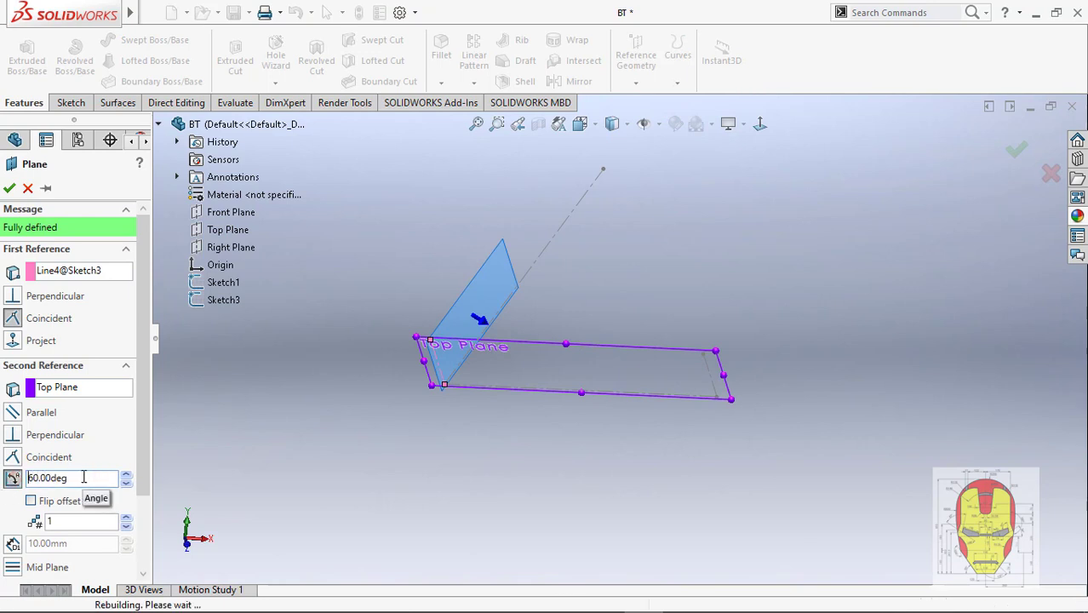
{"action": "middle_click_drag", "start_coordinate": [465, 406], "coordinate": [239, 443]}
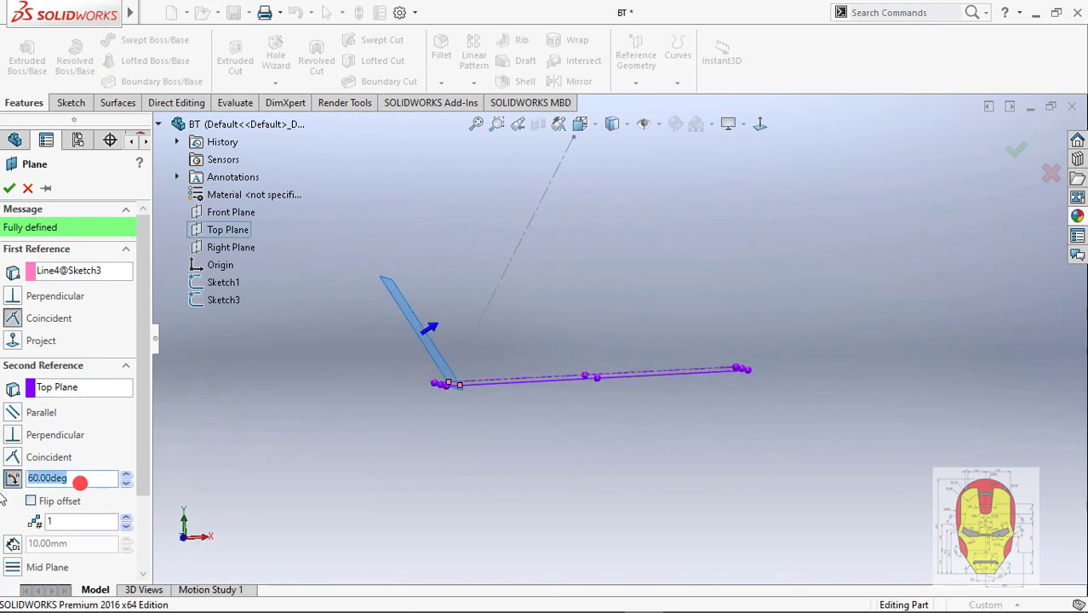
{"action": "middle_click_drag", "start_coordinate": [798, 372], "coordinate": [941, 228]}
{"action": "left_click", "coordinate": [1015, 150]}
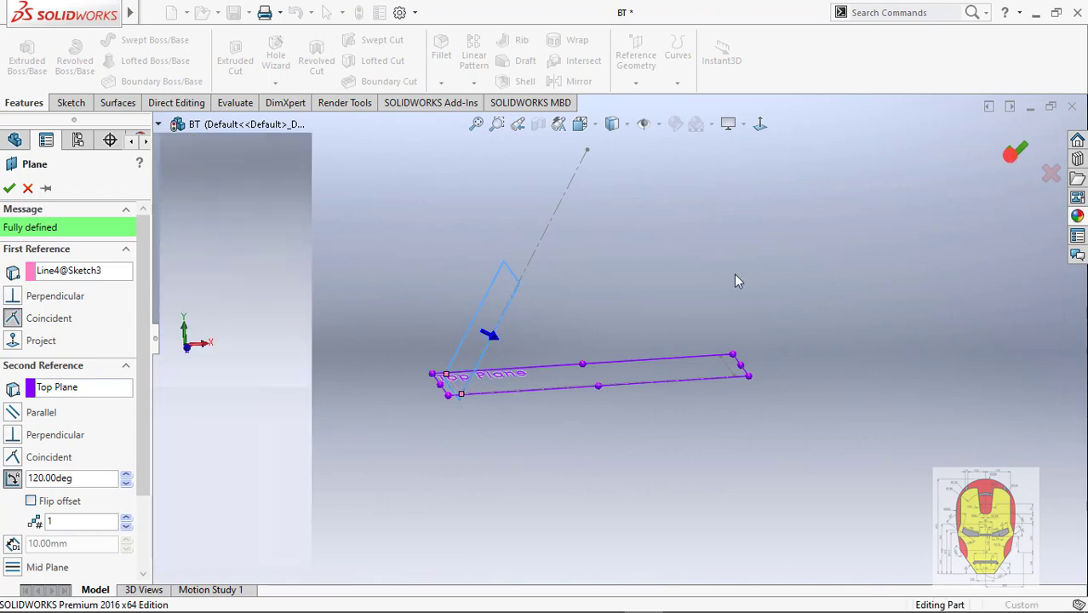
Create Plane2 through Line1 of Sketch3 at 30° to the Top Plane
{"action": "left_click", "coordinate": [638, 75]}
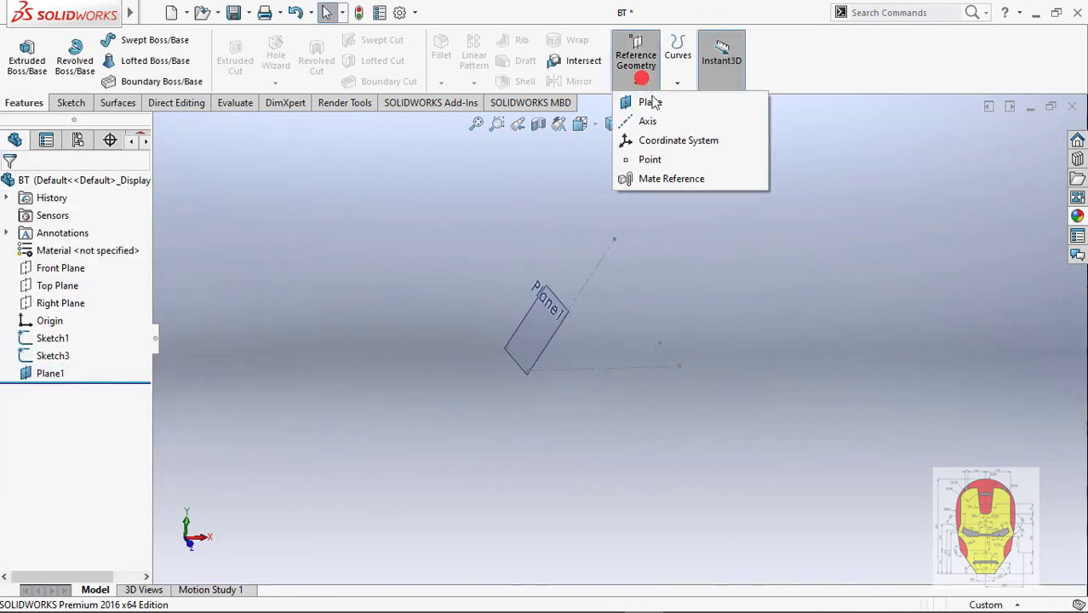
{"action": "left_click", "coordinate": [652, 102]}
{"action": "left_click", "coordinate": [664, 350]}
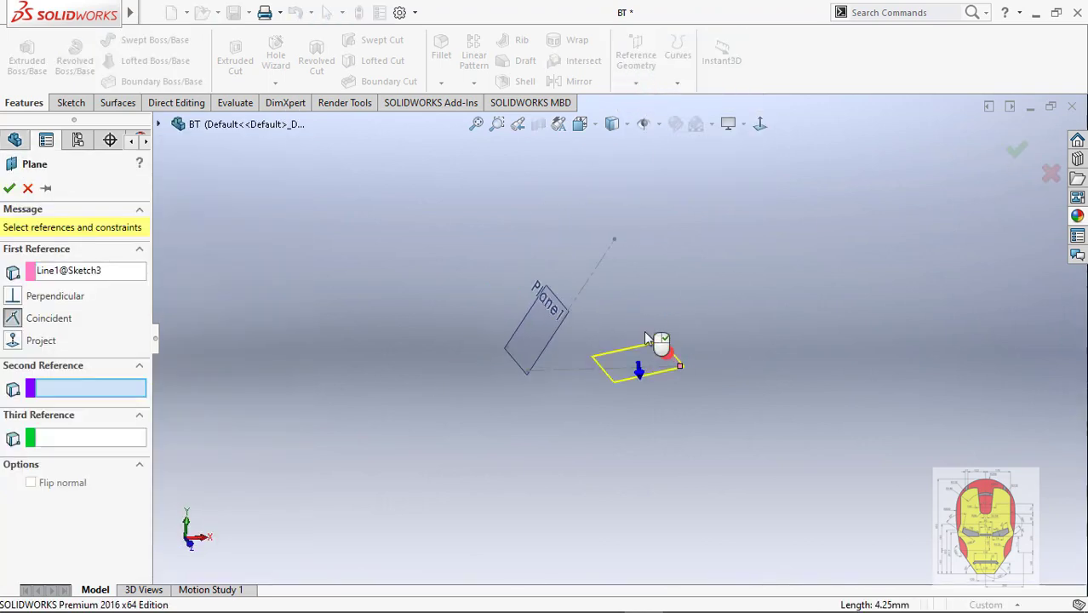
{"action": "left_click", "coordinate": [157, 124]}
{"action": "left_click", "coordinate": [227, 229]}
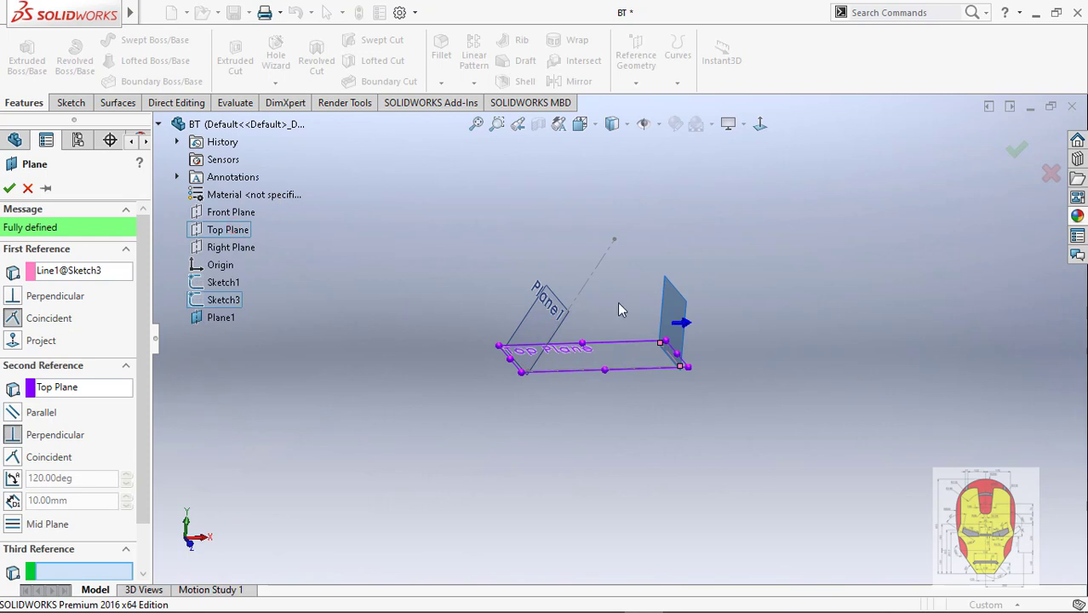
{"action": "left_click", "coordinate": [15, 478]}
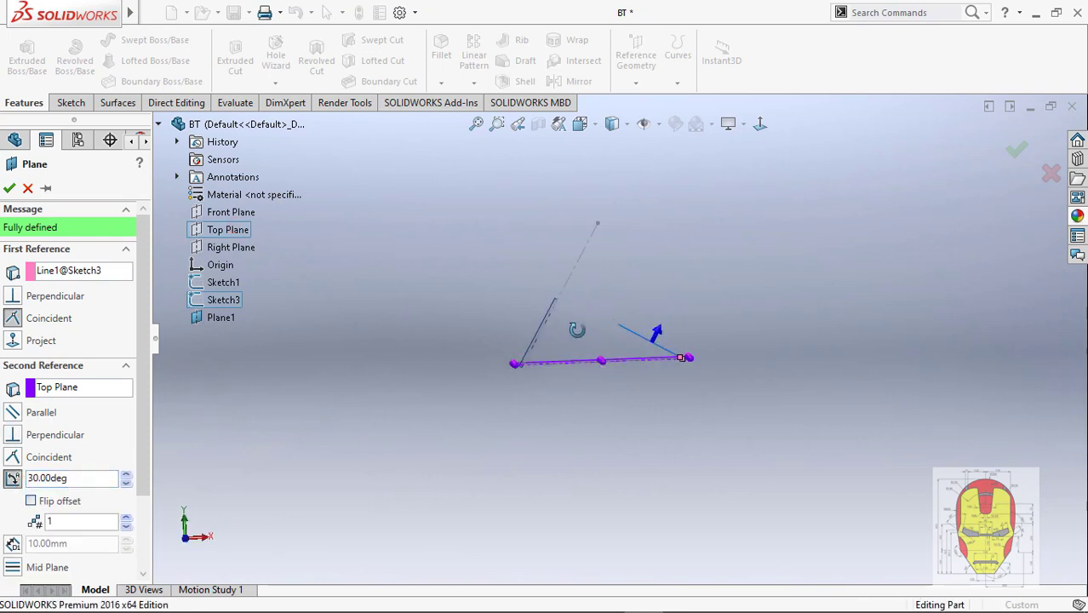
{"action": "left_click", "coordinate": [1017, 150]}
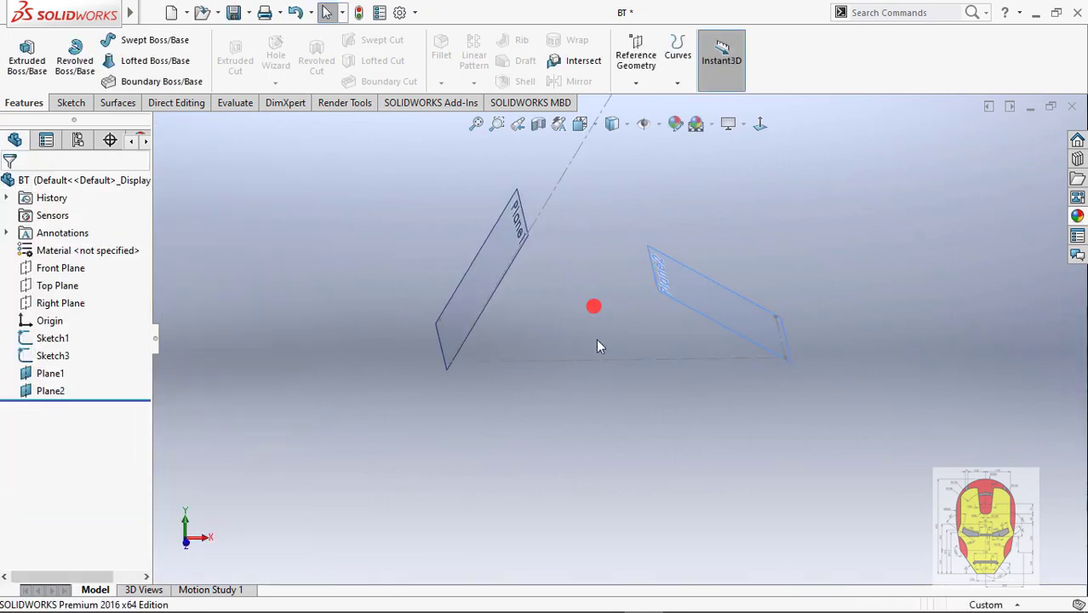
Add a point on the line in Sketch1 and close the sketch
{"action": "left_click", "coordinate": [601, 352]}
{"action": "left_click", "coordinate": [645, 287]}
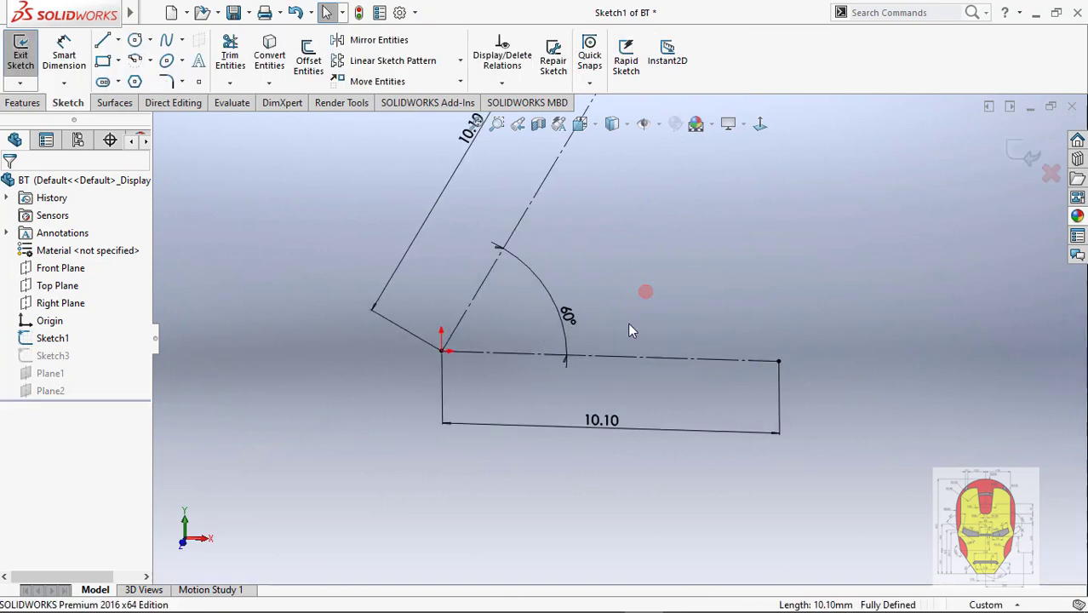
{"action": "left_click", "coordinate": [607, 364]}
{"action": "left_click", "coordinate": [1030, 155]}
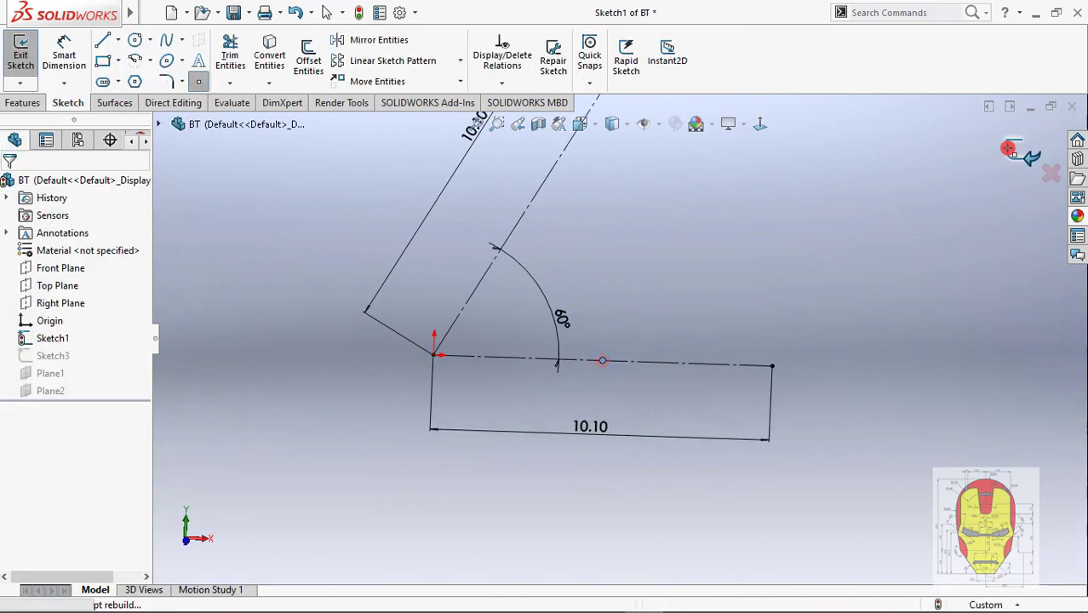
{"action": "left_click", "coordinate": [1030, 155]}
Create Plane3 from the Right Plane through the new sketch point
{"action": "left_click", "coordinate": [635, 55]}
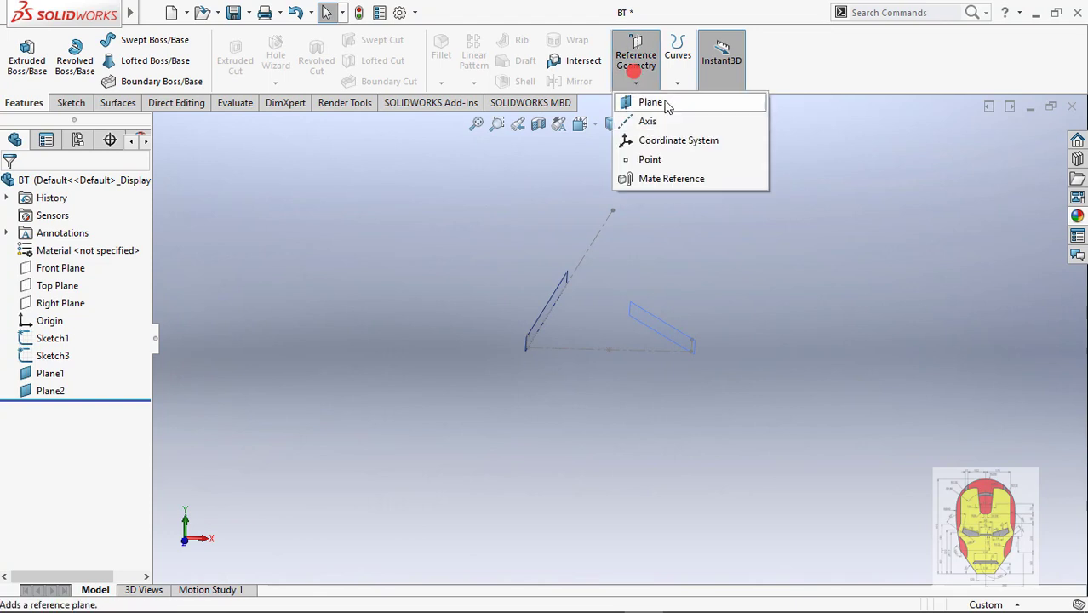
{"action": "left_click", "coordinate": [655, 103]}
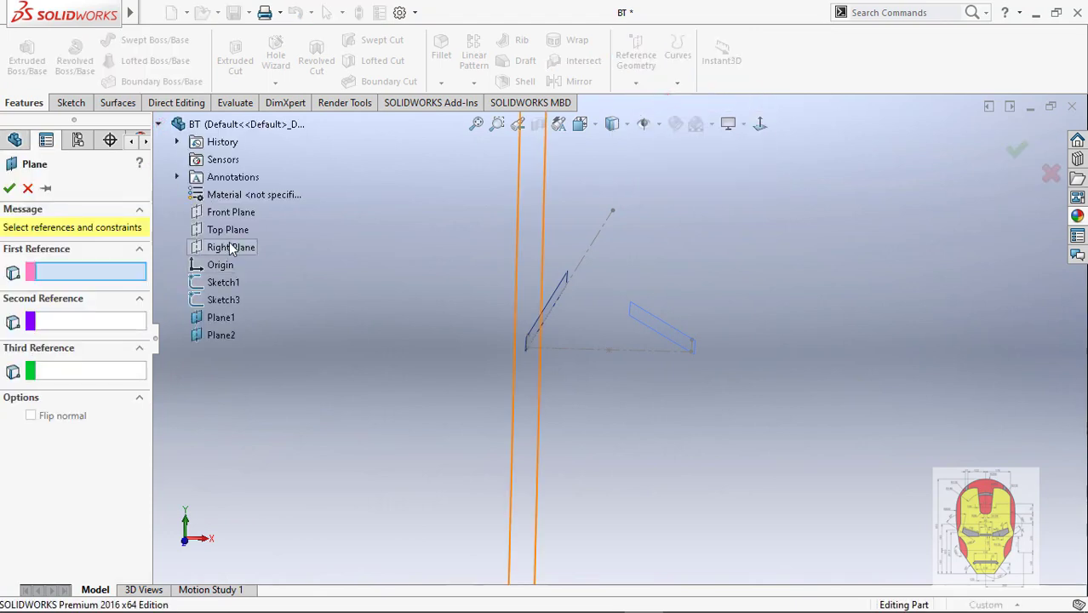
{"action": "left_click", "coordinate": [230, 247]}
{"action": "left_click", "coordinate": [612, 347]}
{"action": "right_click", "coordinate": [625, 353]}
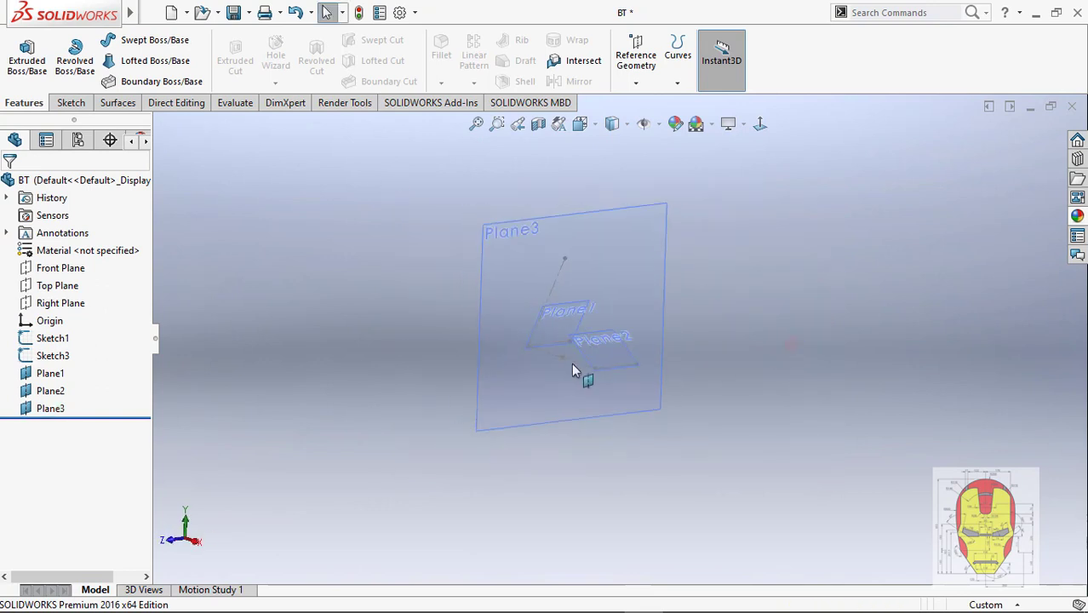
{"action": "middle_click_drag", "start_coordinate": [573, 371], "coordinate": [652, 348]}
On Plane1, viewed normal, draw a line from the origin ending in a tangent arc
{"action": "left_click", "coordinate": [553, 319]}
{"action": "left_click", "coordinate": [589, 281]}
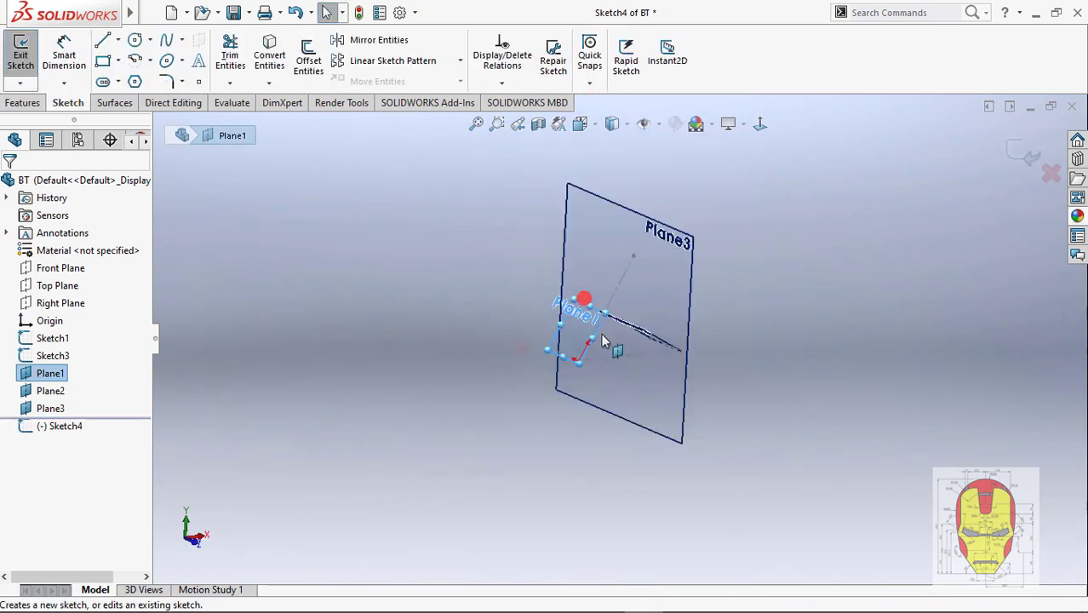
{"action": "left_click", "coordinate": [760, 124]}
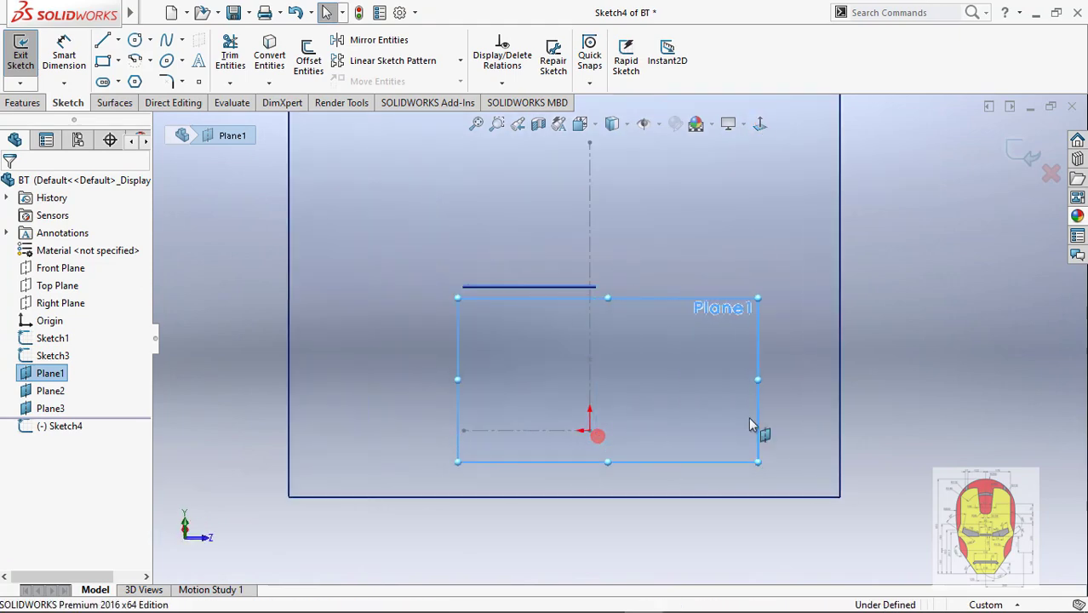
{"action": "key", "text": "l"}
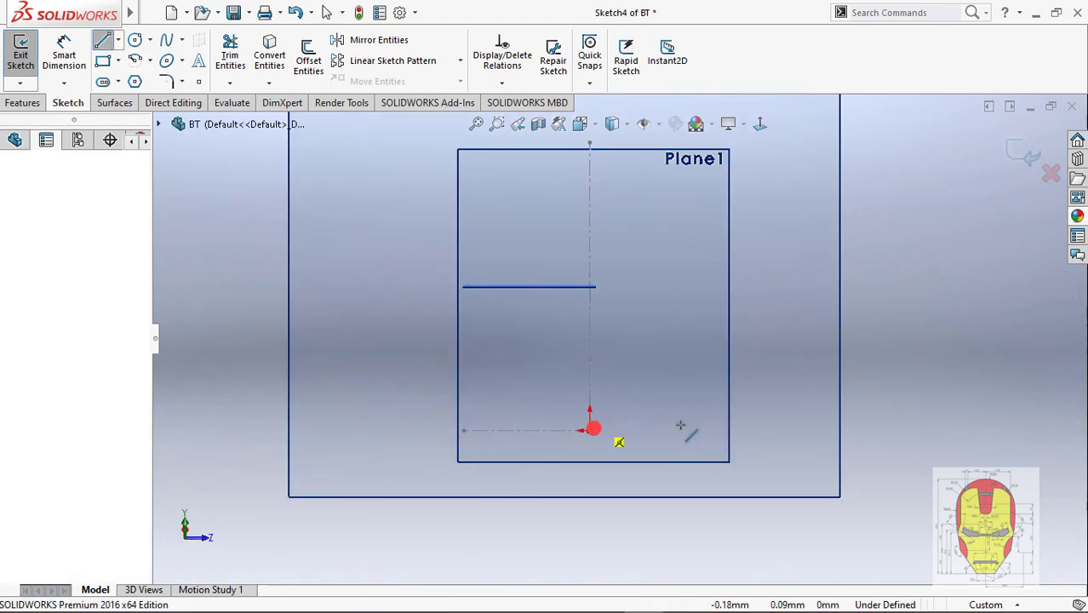
{"action": "left_click", "coordinate": [589, 430]}
{"action": "left_click", "coordinate": [695, 430]}
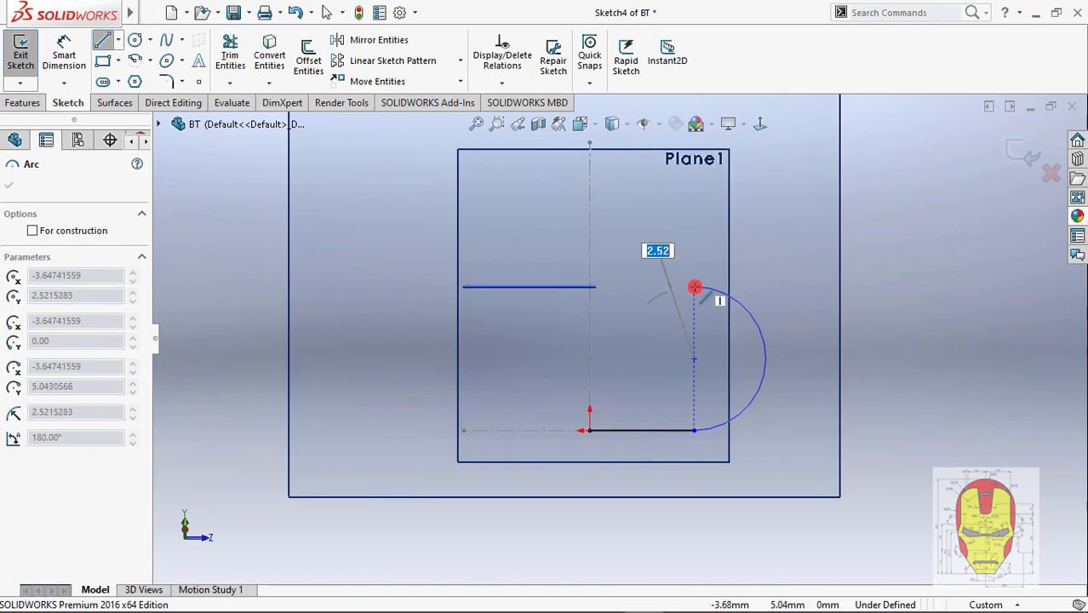
{"action": "left_click", "coordinate": [697, 287]}
Dimension the line to 5.05 mm and the arc radius to R5.05
{"action": "key", "text": "d"}
{"action": "left_click", "coordinate": [641, 430]}
{"action": "left_click", "coordinate": [651, 549]}
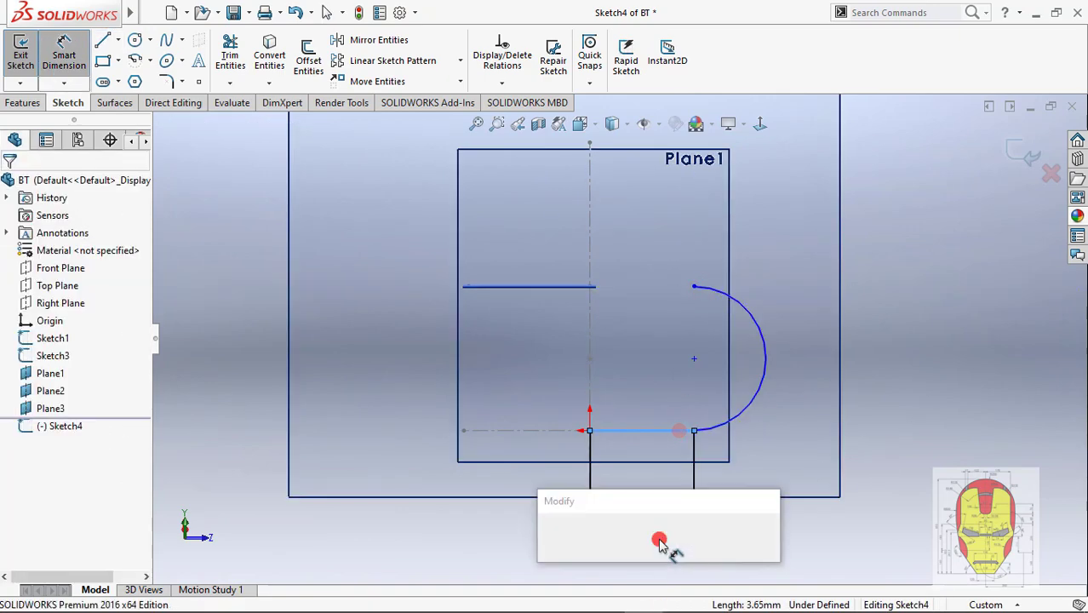
{"action": "type", "text": "5.05"}
{"action": "key", "text": "Return"}
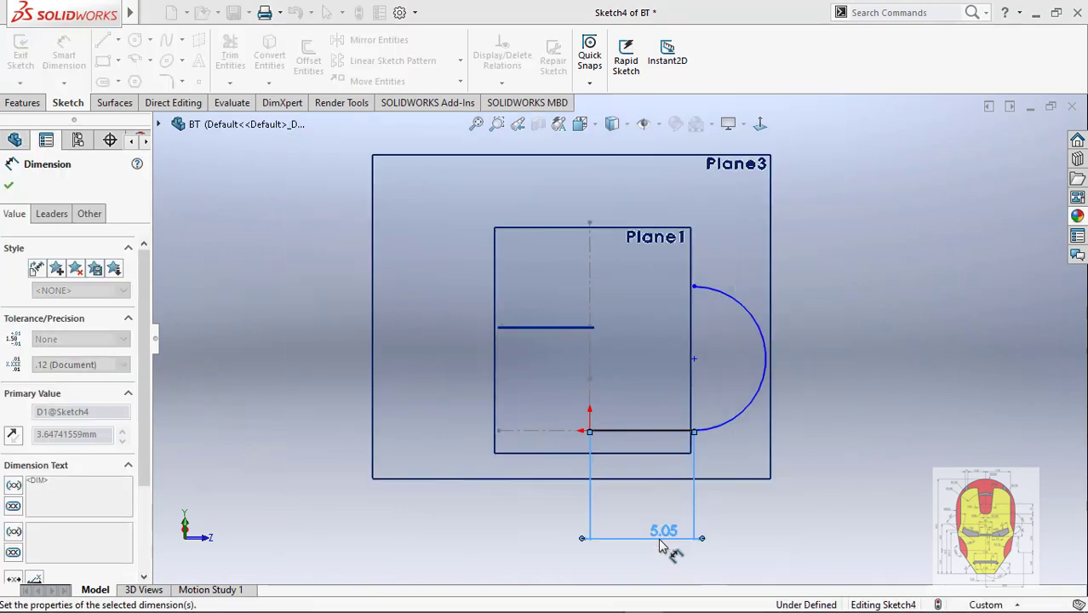
{"action": "left_click", "coordinate": [747, 330]}
{"action": "left_click", "coordinate": [826, 264]}
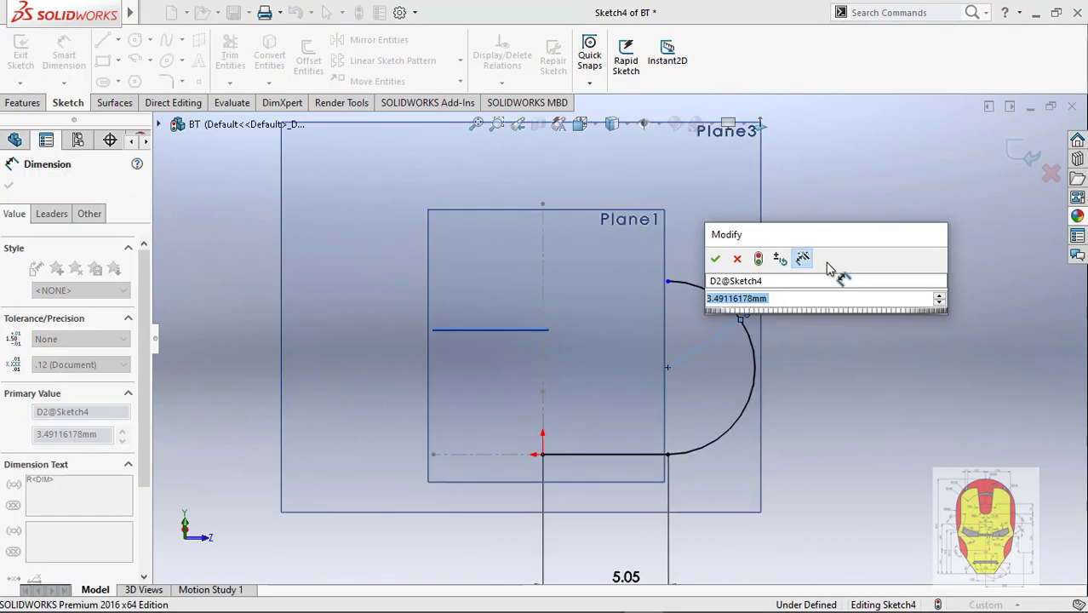
{"action": "type", "text": "5"}
{"action": "key", "text": "Return"}
{"action": "key", "text": "Escape"}
Make the arc's top endpoint vertical with its centre and close the sketch
{"action": "left_click", "coordinate": [667, 204]}
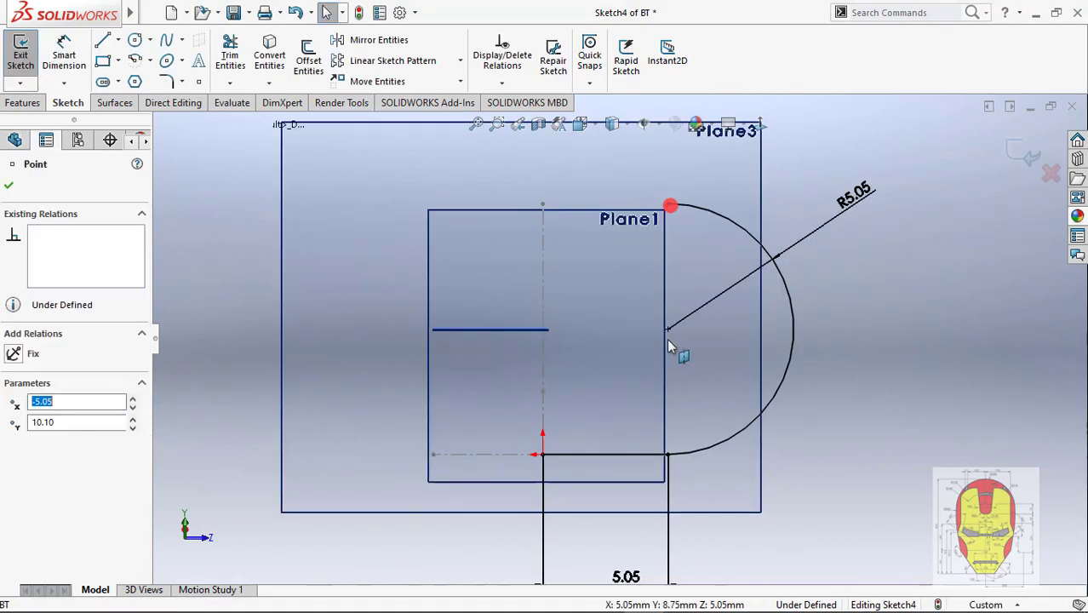
{"action": "left_click", "coordinate": [669, 332], "text": "ctrl"}
{"action": "left_click", "coordinate": [730, 266]}
{"action": "key", "text": "ctrl+7"}
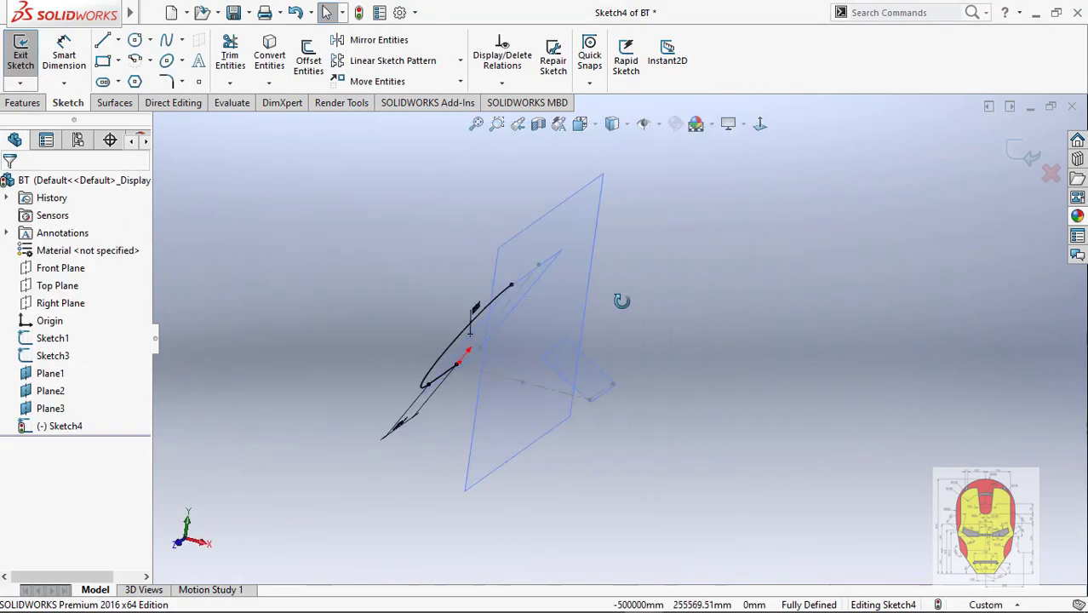
{"action": "left_click", "coordinate": [1027, 151]}
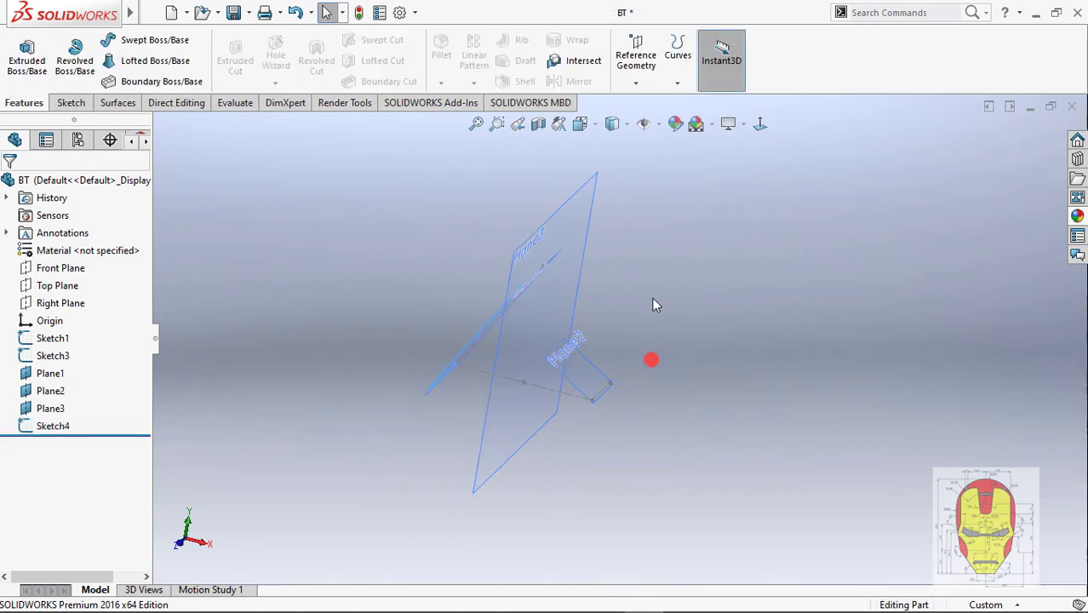
On Plane3, viewed normal, draw a vertical line with a tangent arc at its top
{"action": "middle_click_drag", "start_coordinate": [651, 360], "coordinate": [567, 388]}
{"action": "left_click", "coordinate": [539, 382]}
{"action": "left_click", "coordinate": [601, 335]}
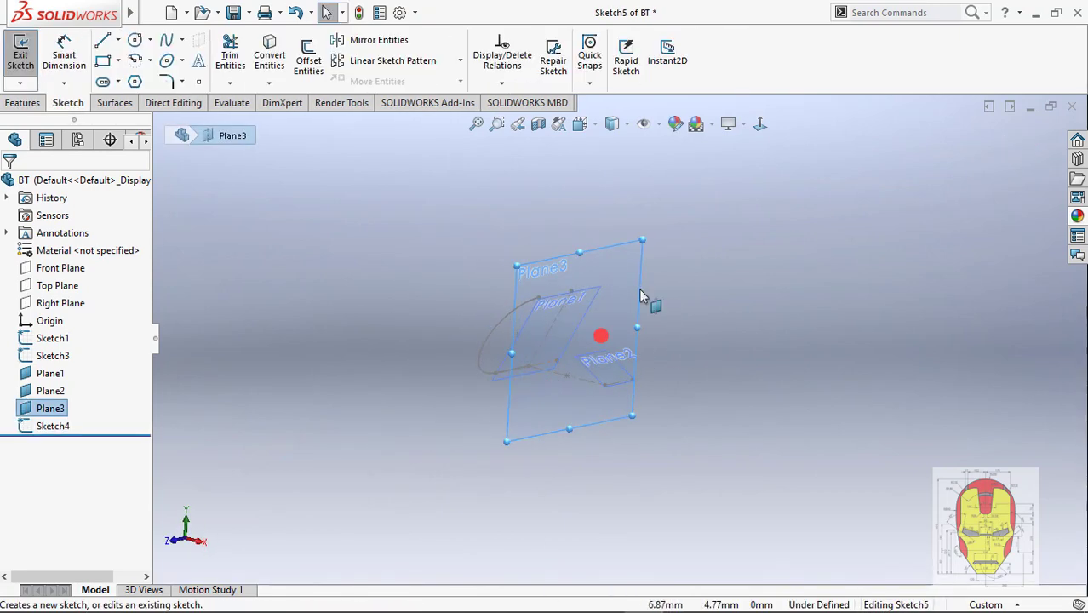
{"action": "left_click", "coordinate": [805, 342]}
{"action": "key", "text": "l"}
{"action": "left_click", "coordinate": [589, 505]}
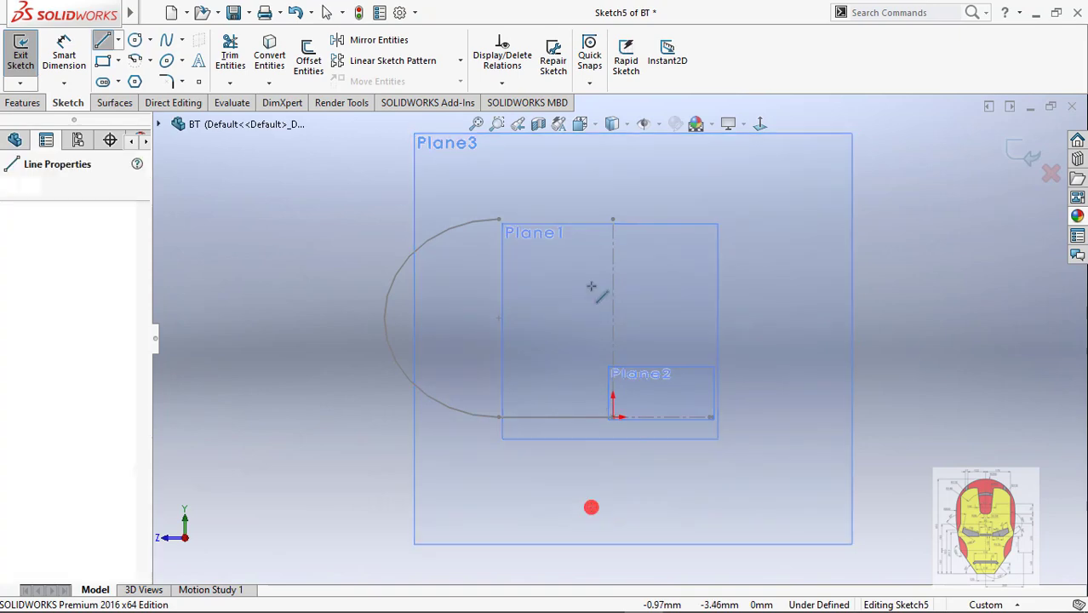
{"action": "left_click", "coordinate": [590, 285]}
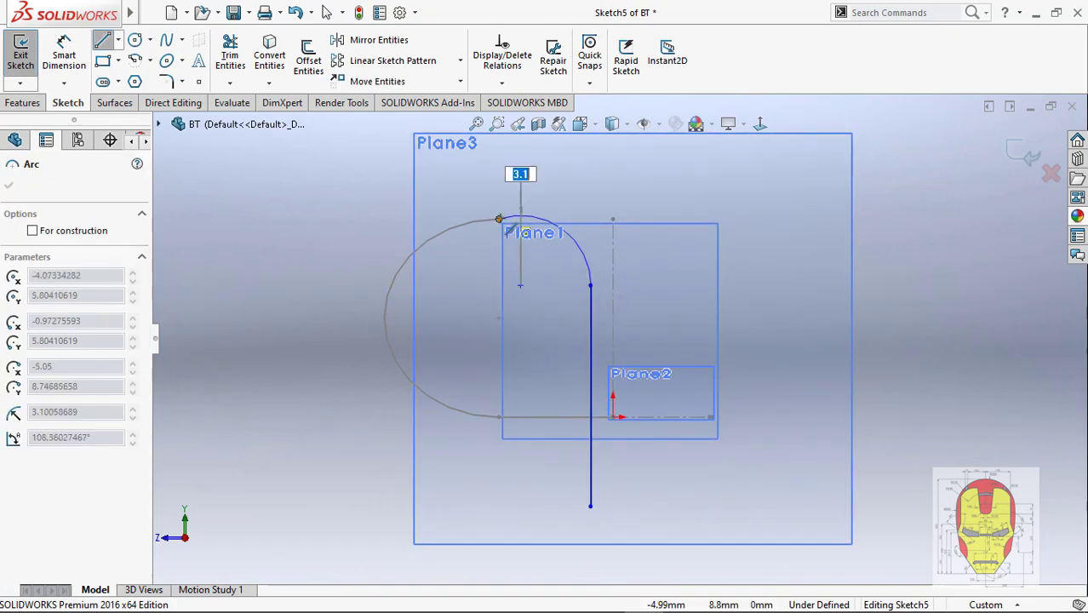
{"action": "left_click", "coordinate": [498, 219]}
{"action": "key", "text": "Escape"}
Make the small arc tangent to Sketch4's half-circle and give it radius R5.05
{"action": "left_click", "coordinate": [590, 357], "text": "ctrl"}
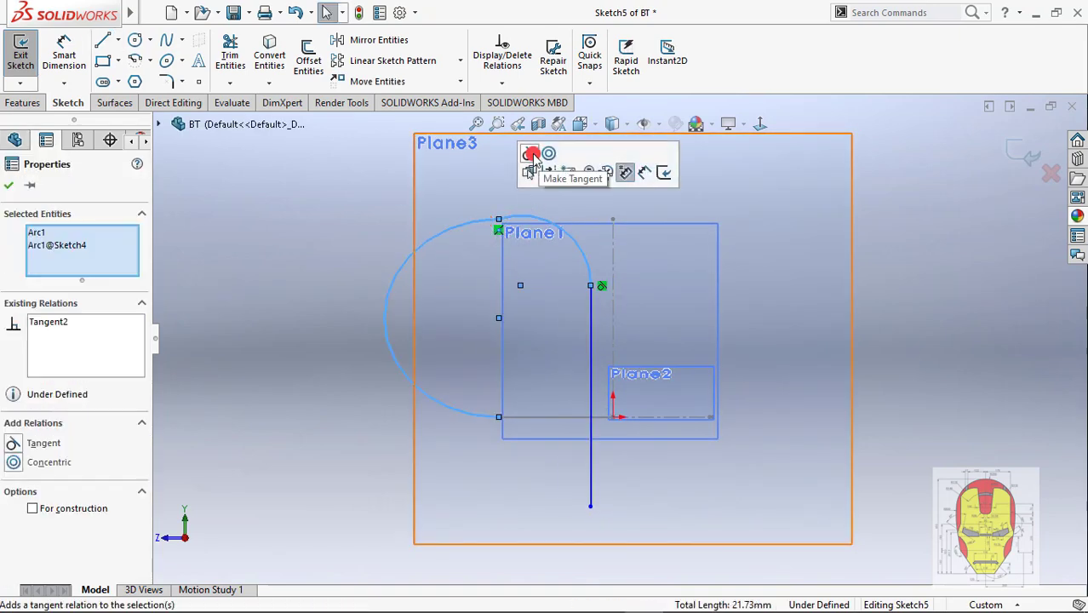
{"action": "left_click", "coordinate": [529, 153]}
{"action": "left_click", "coordinate": [529, 274]}
{"action": "key", "text": "d"}
{"action": "left_click", "coordinate": [568, 270]}
{"action": "left_click", "coordinate": [596, 185]}
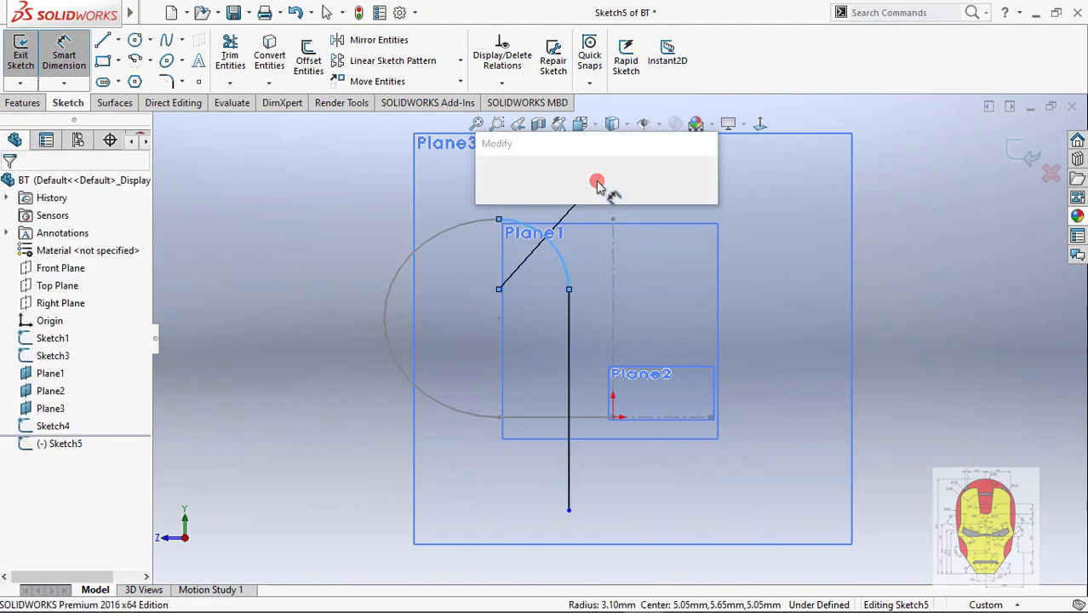
{"action": "type", "text": "5"}
{"action": "key", "text": "Return"}
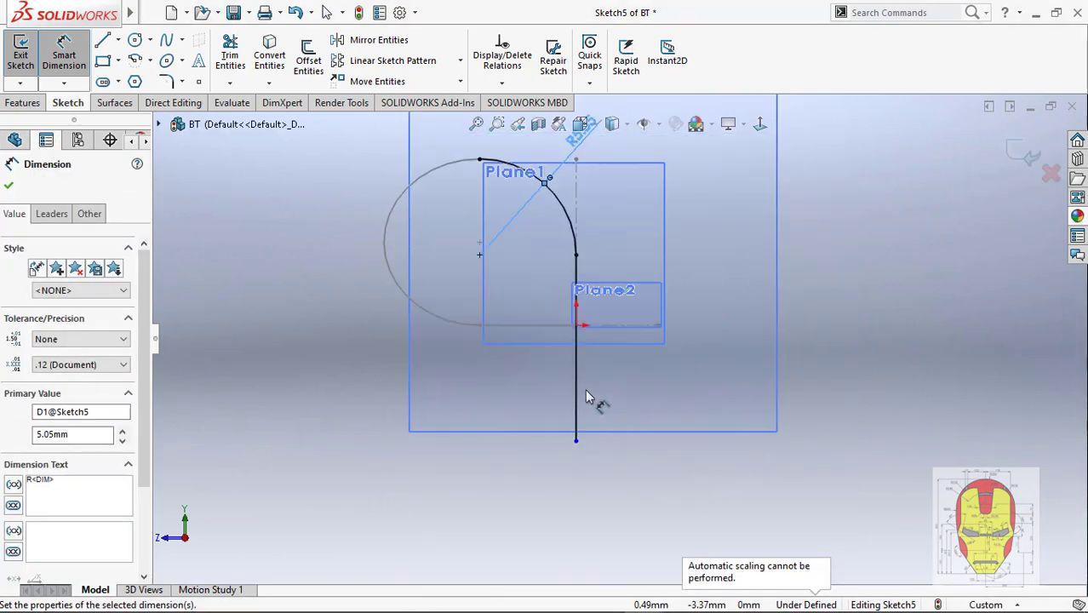
Dimension the vertical line to 10 mm and close Sketch5
{"action": "left_click", "coordinate": [575, 376]}
{"action": "left_click", "coordinate": [731, 362]}
{"action": "type", "text": "10"}
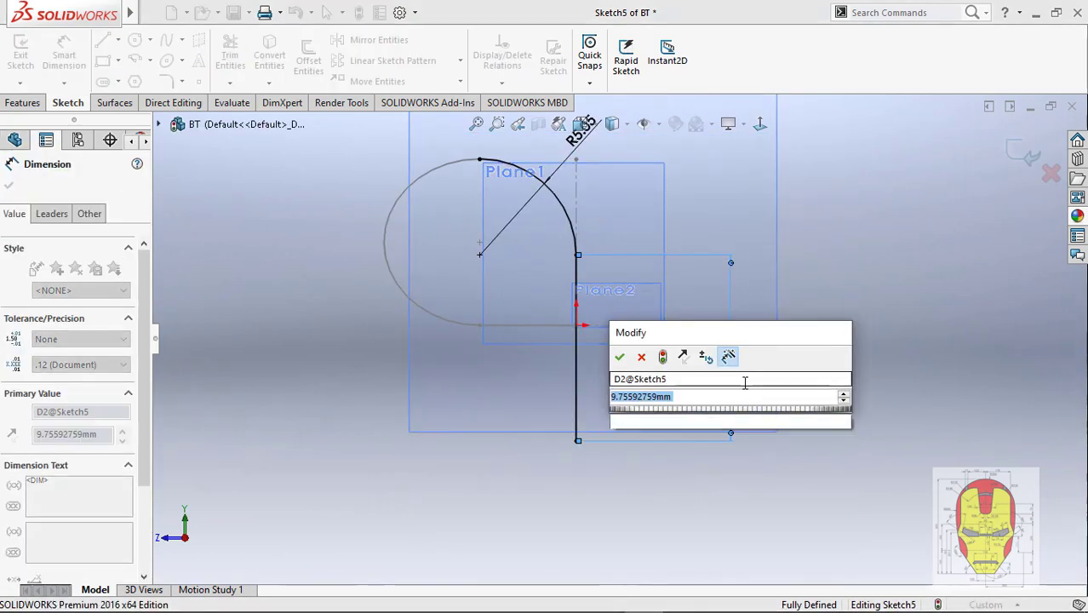
{"action": "key", "text": "Return"}
{"action": "left_click", "coordinate": [808, 273]}
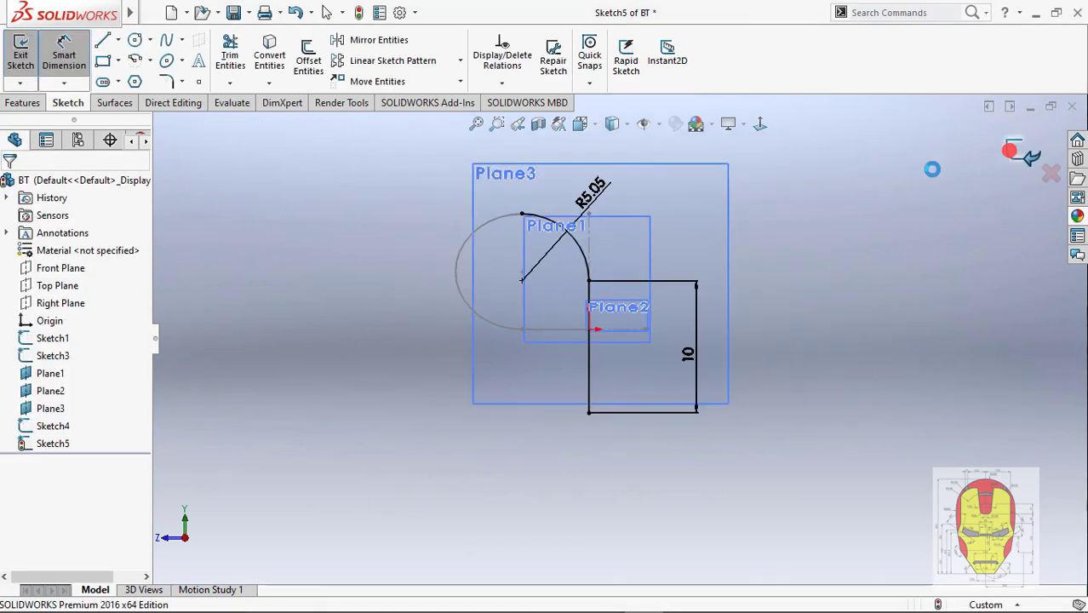
{"action": "left_click", "coordinate": [1025, 154]}
{"action": "middle_click_drag", "start_coordinate": [808, 274], "coordinate": [652, 272]}
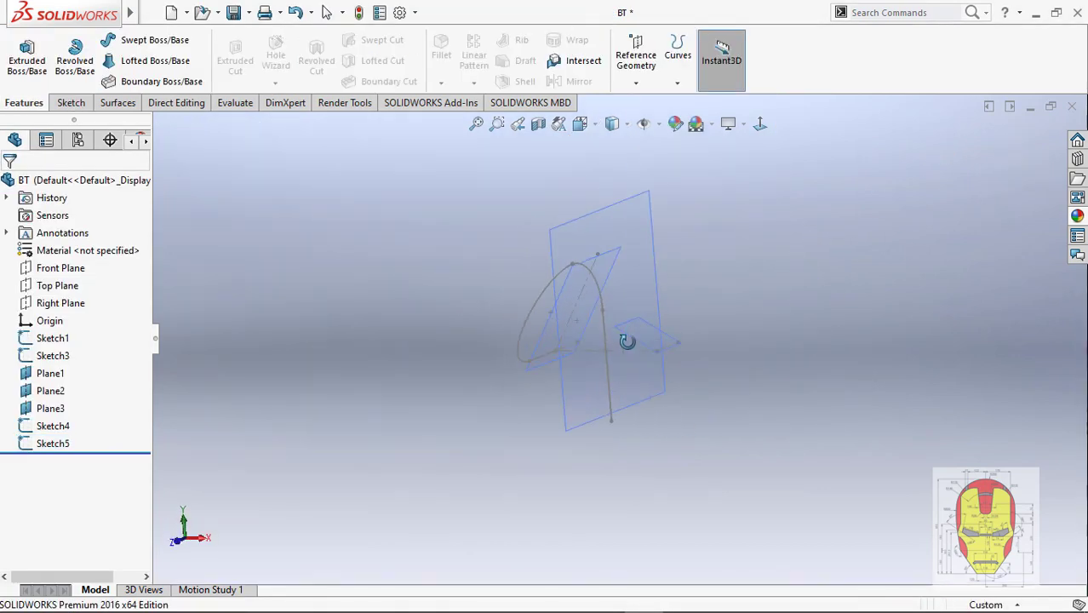
On the Top Plane, draw a 180° centrepoint arc of radius 5.05
{"action": "left_click", "coordinate": [53, 286]}
{"action": "left_click", "coordinate": [62, 269]}
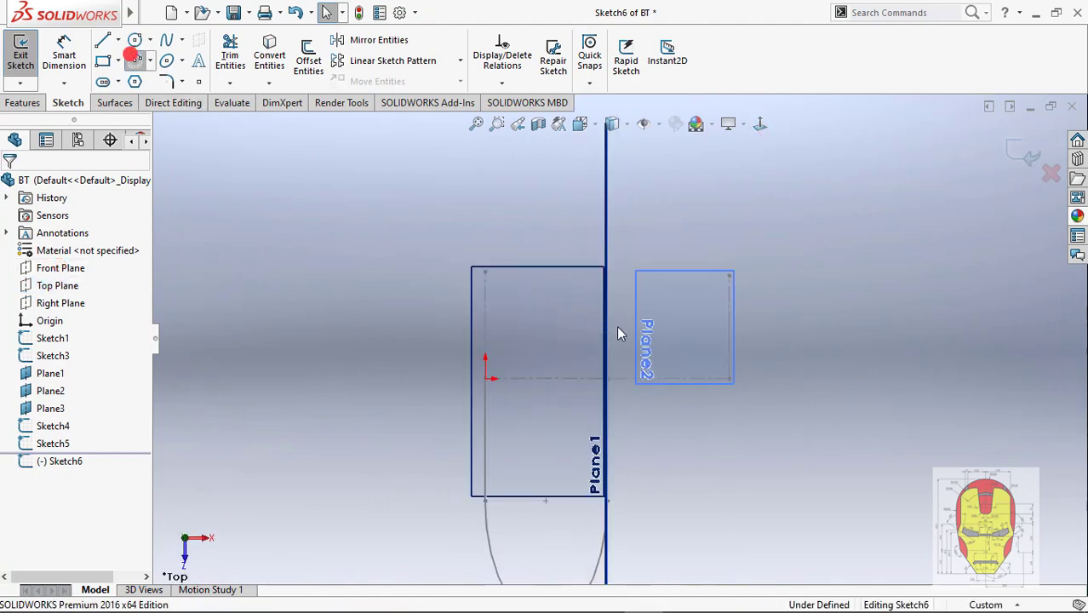
{"action": "left_click", "coordinate": [607, 380]}
{"action": "left_click", "coordinate": [729, 377]}
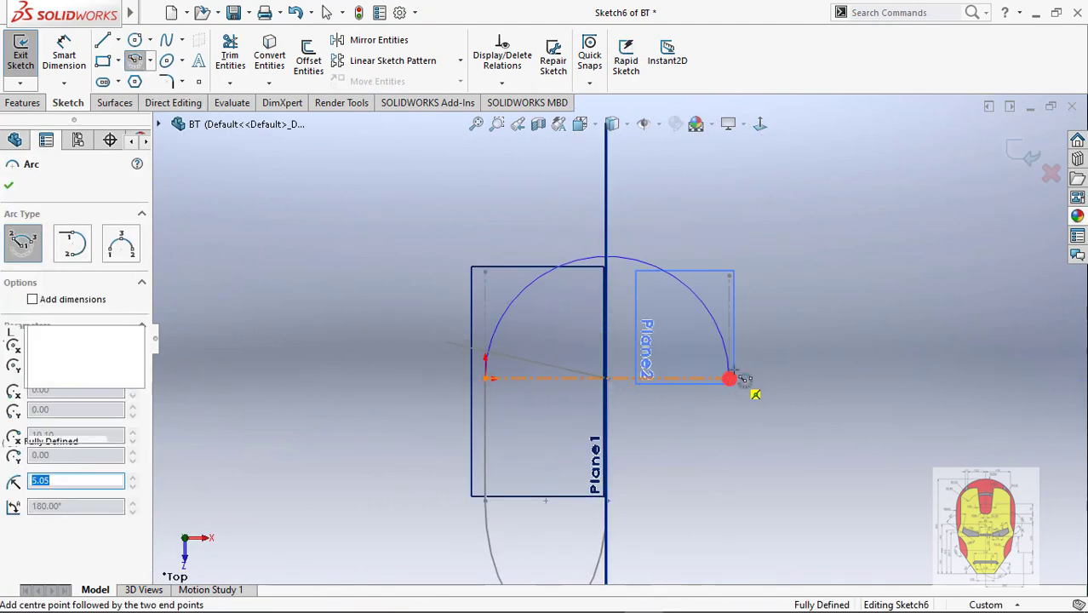
{"action": "key", "text": "Escape"}
{"action": "scroll", "coordinate": [717, 418], "scroll_direction": "up", "scroll_amount": 2}
{"action": "middle_click_drag", "start_coordinate": [716, 417], "coordinate": [655, 259]}
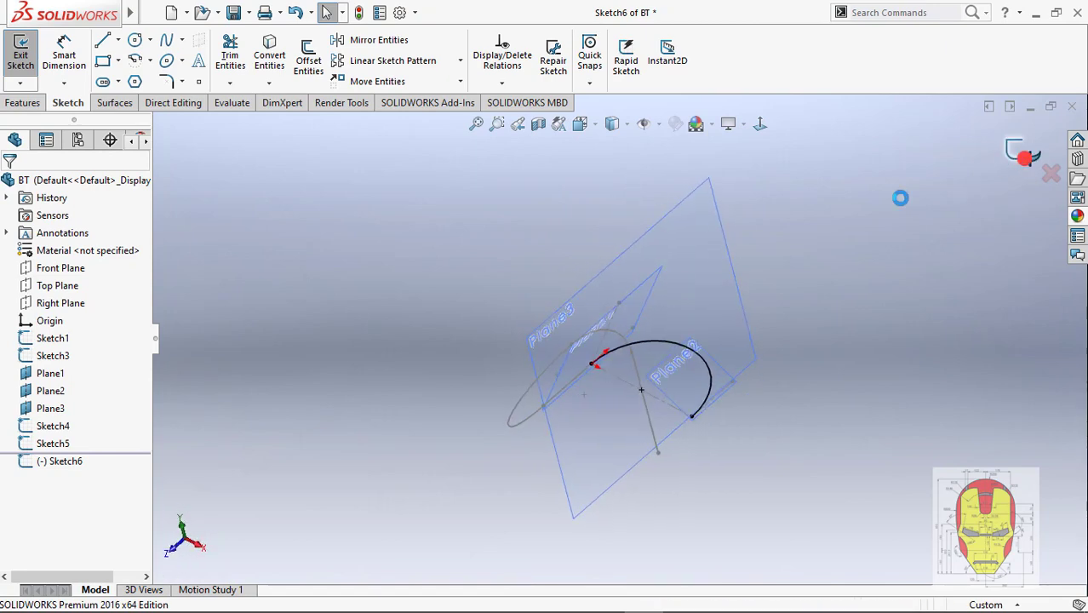
{"action": "middle_click_drag", "start_coordinate": [901, 197], "coordinate": [741, 457]}
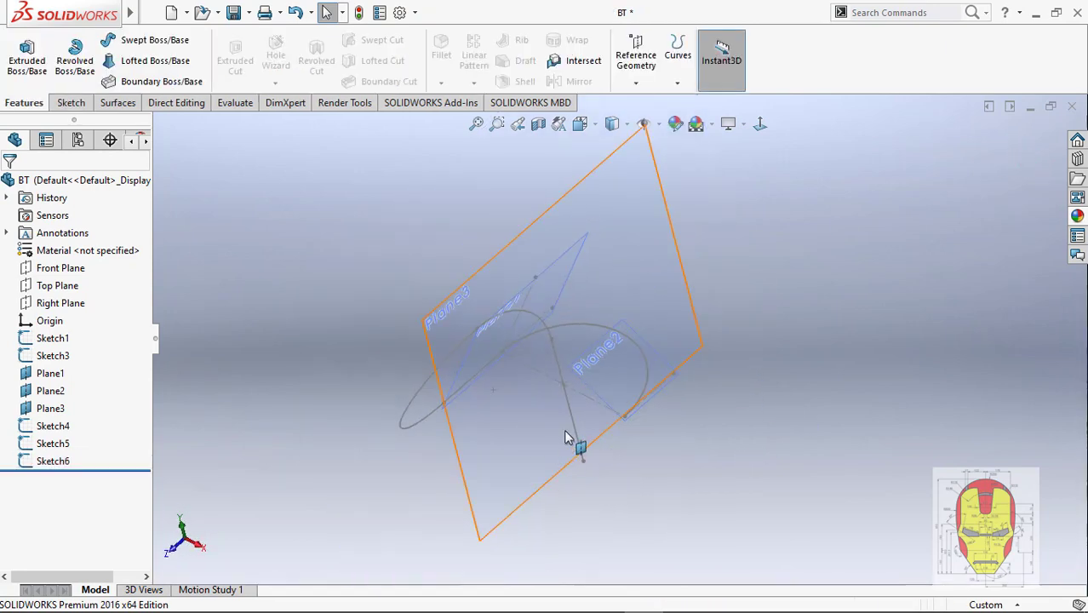
Start a new sketch on Plane2
{"action": "middle_click_drag", "start_coordinate": [564, 429], "coordinate": [563, 369]}
{"action": "left_click", "coordinate": [587, 375]}
{"action": "middle_click_drag", "start_coordinate": [607, 400], "coordinate": [662, 365]}
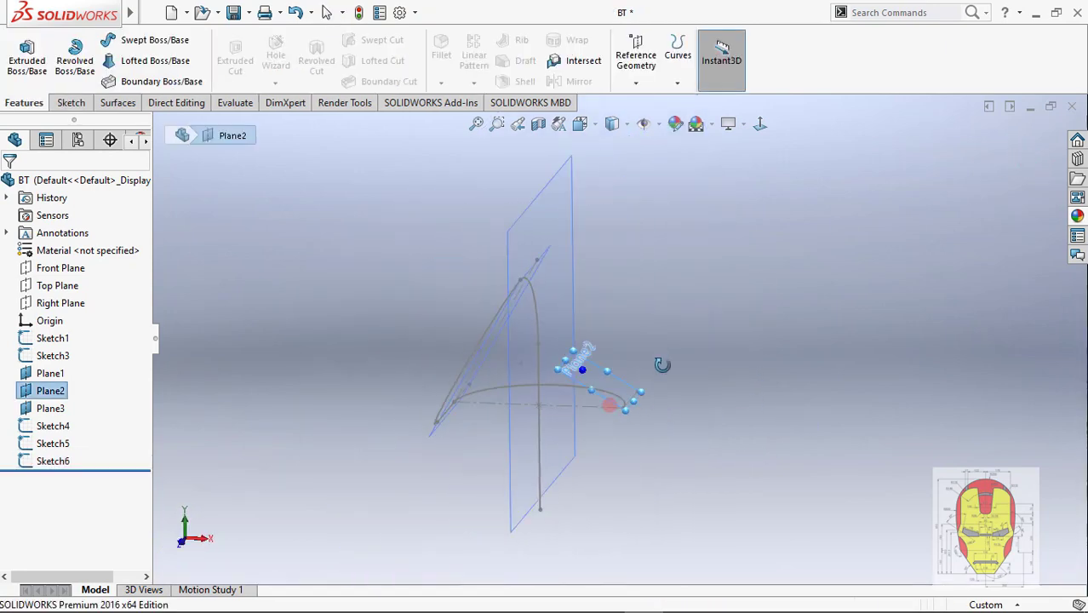
{"action": "left_click", "coordinate": [619, 388]}
On Plane2, draw a vertical line and a tangent arc related to Sketch6's arc
{"action": "left_click", "coordinate": [669, 332]}
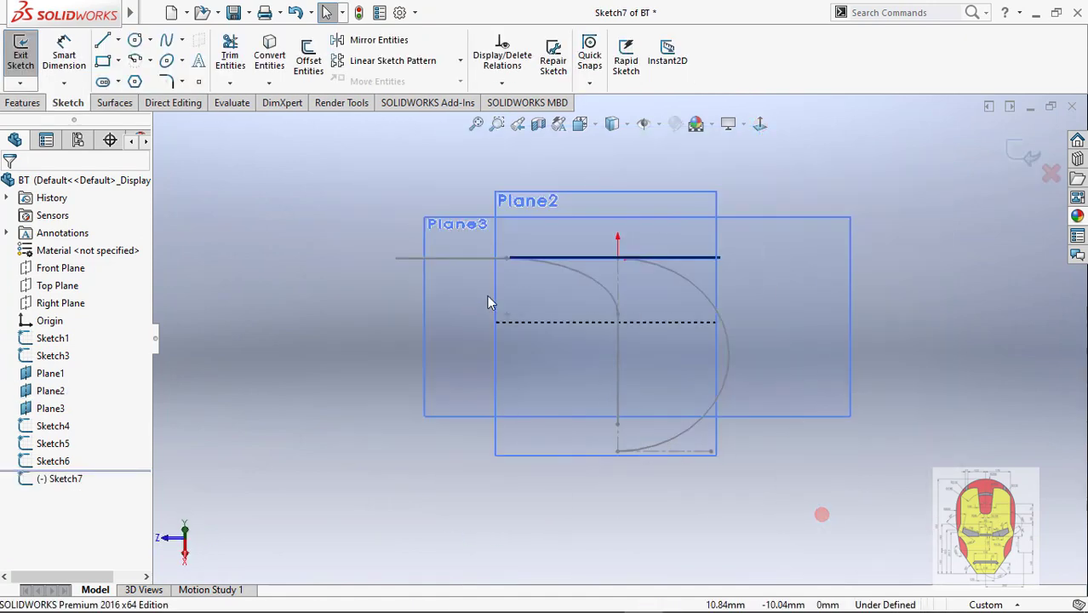
{"action": "key", "text": "l"}
{"action": "left_click", "coordinate": [544, 154]}
{"action": "left_click", "coordinate": [545, 351]}
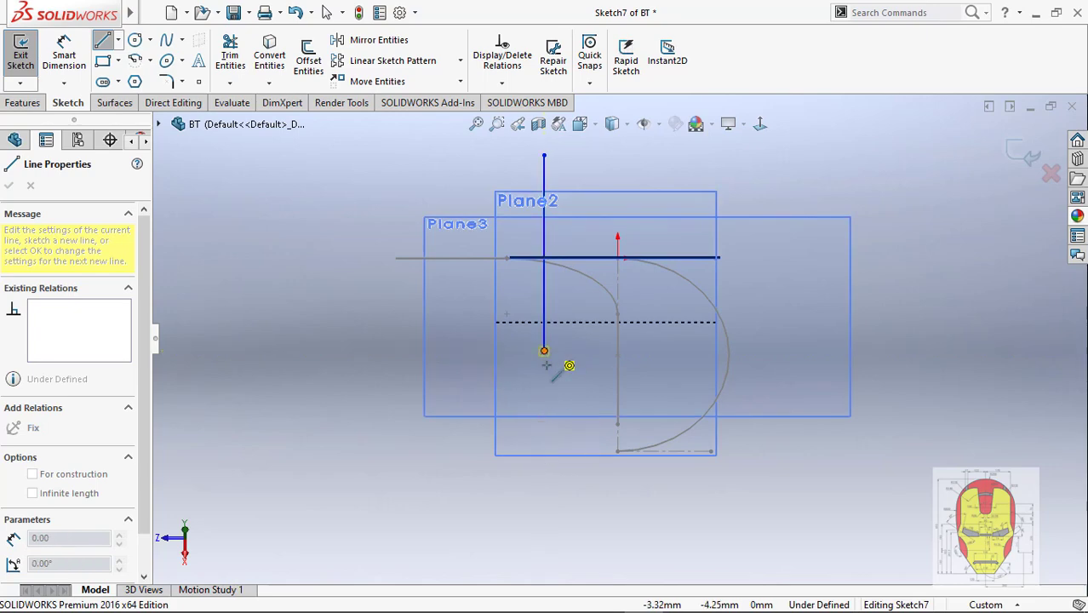
{"action": "left_click", "coordinate": [615, 452]}
{"action": "key", "text": "Escape"}
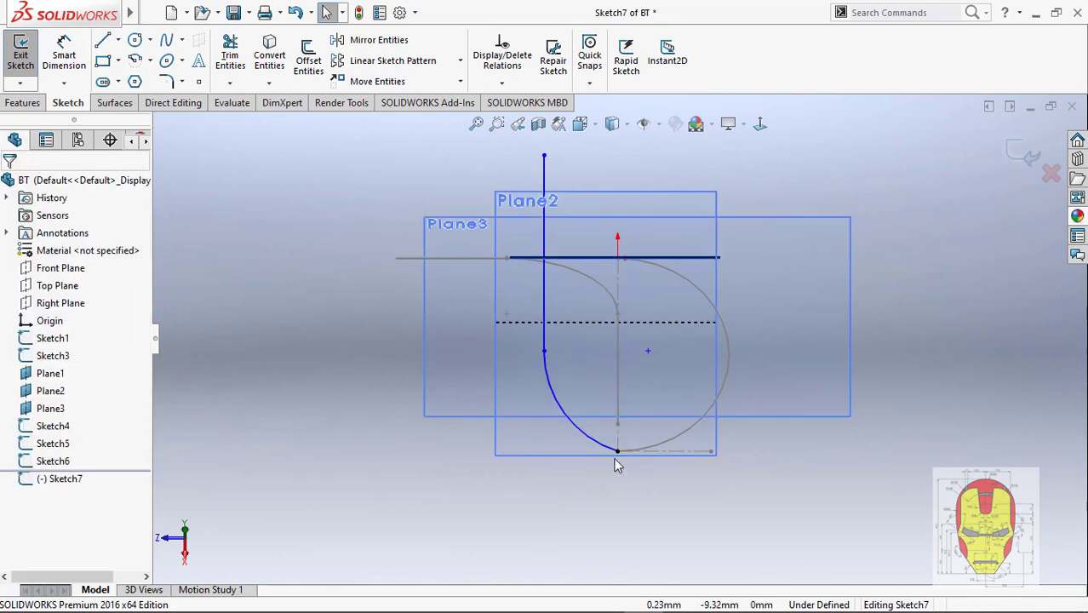
{"action": "left_click", "coordinate": [603, 449]}
{"action": "left_click", "coordinate": [660, 439], "text": "ctrl"}
{"action": "left_click", "coordinate": [707, 372]}
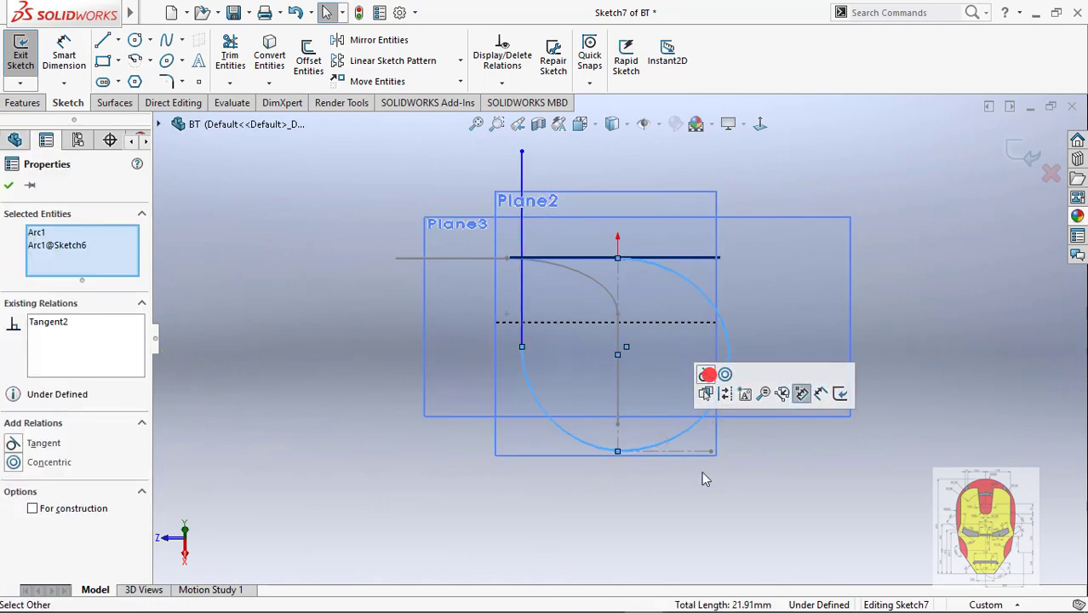
{"action": "right_click_drag", "start_coordinate": [689, 508], "coordinate": [643, 375]}
Dimension the arc to radius 5.05 and the vertical line to 10 mm
{"action": "left_click", "coordinate": [583, 445]}
{"action": "left_click", "coordinate": [482, 500]}
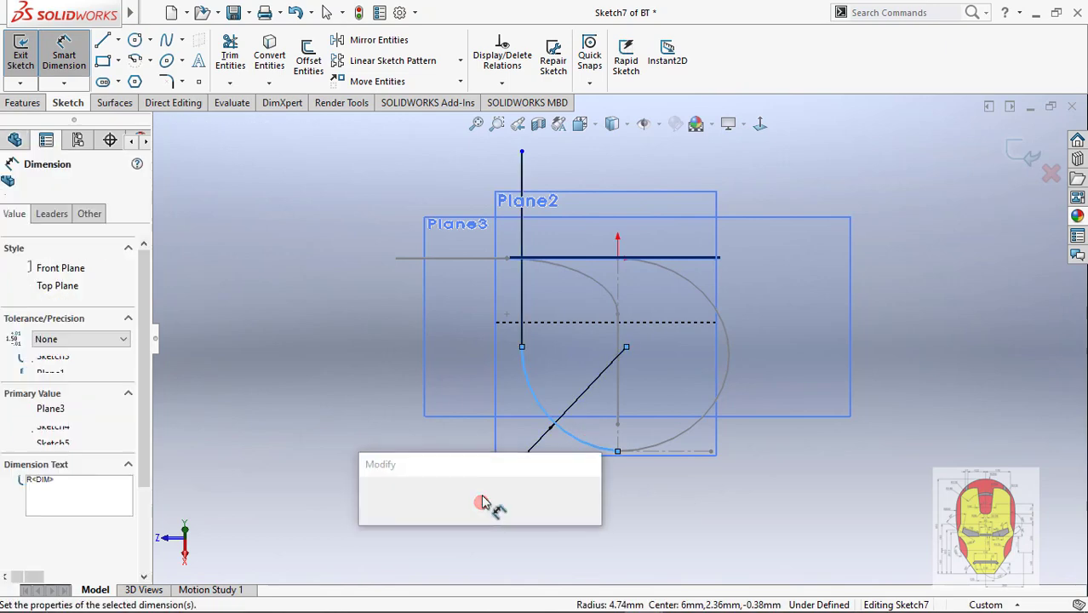
{"action": "type", "text": "5.05"}
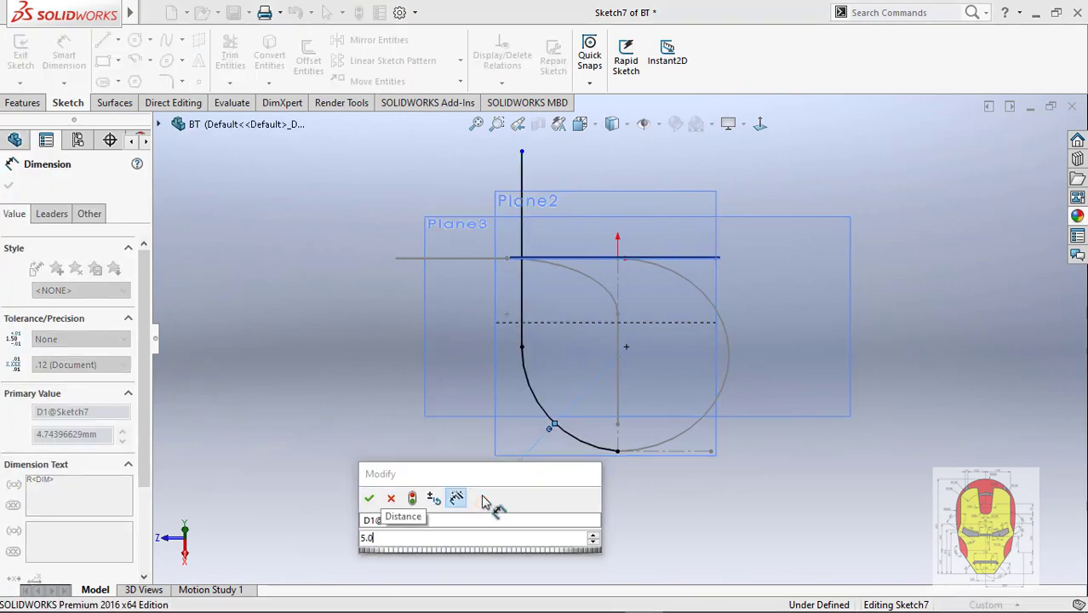
{"action": "key", "text": "Return"}
{"action": "left_click", "coordinate": [615, 503]}
{"action": "left_click", "coordinate": [545, 213]}
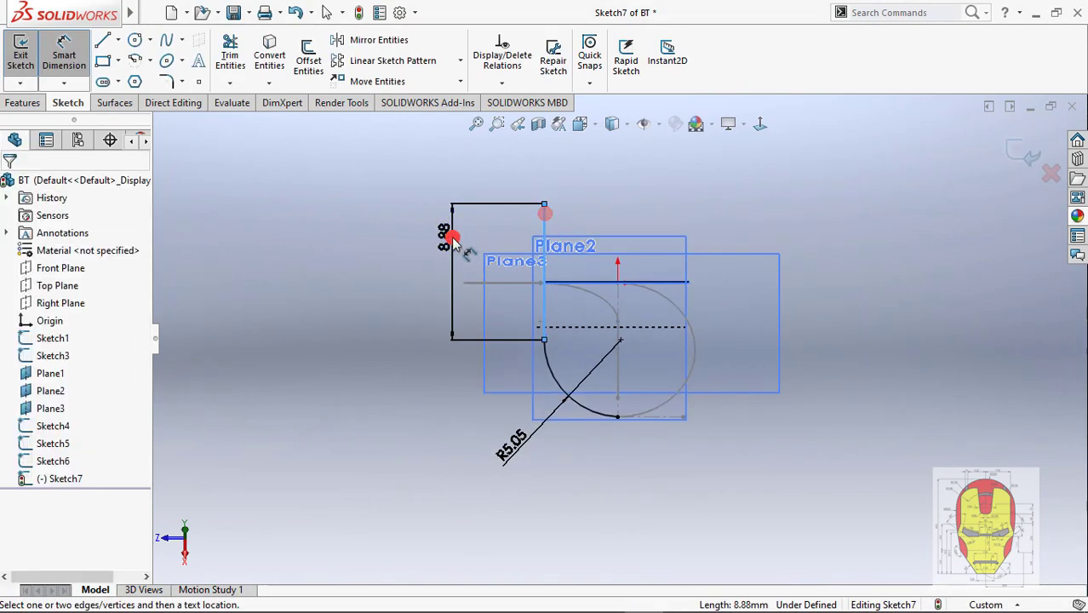
{"action": "left_click", "coordinate": [456, 236]}
{"action": "type", "text": "10"}
{"action": "key", "text": "Return"}
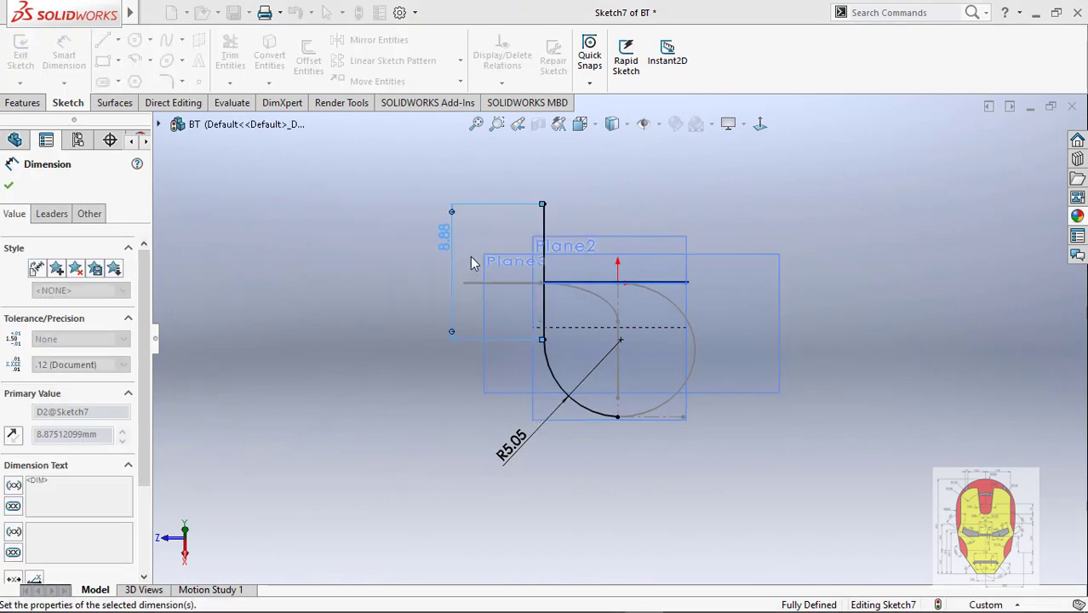
Close Sketch7 and select Plane1 in the rotated view
{"action": "left_click", "coordinate": [1012, 164]}
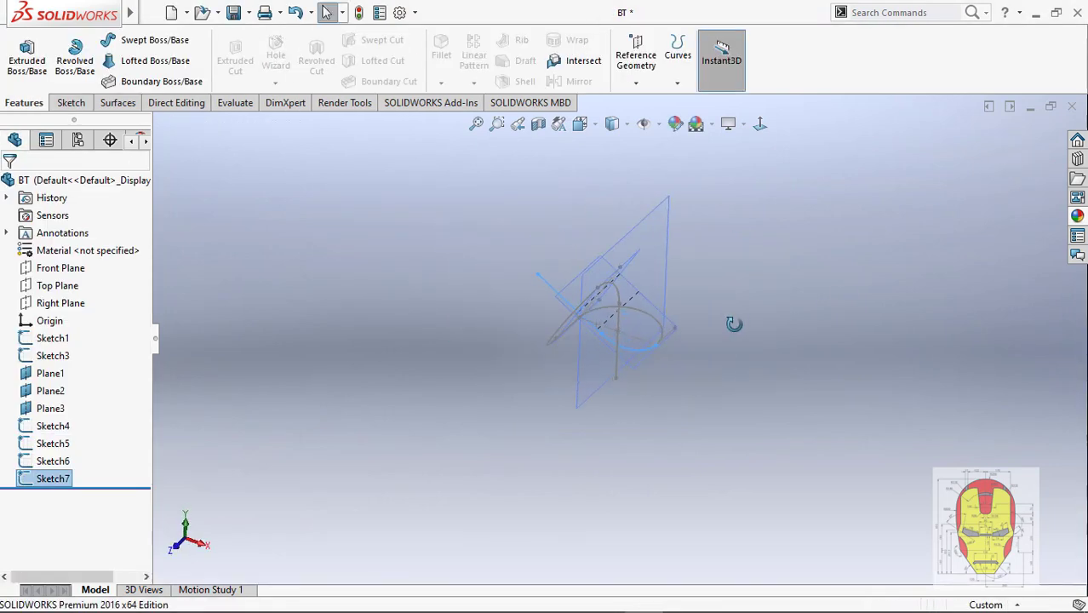
{"action": "mouse_move", "coordinate": [734, 323]}
{"action": "middle_mouse_down"}
{"action": "mouse_move", "coordinate": [583, 328]}
{"action": "mouse_move", "coordinate": [673, 275]}
{"action": "middle_mouse_up"}
{"action": "left_click", "coordinate": [673, 274]}
Hide Plane1, the other reference planes, Sketch1 and Sketch3
{"action": "left_click", "coordinate": [787, 196]}
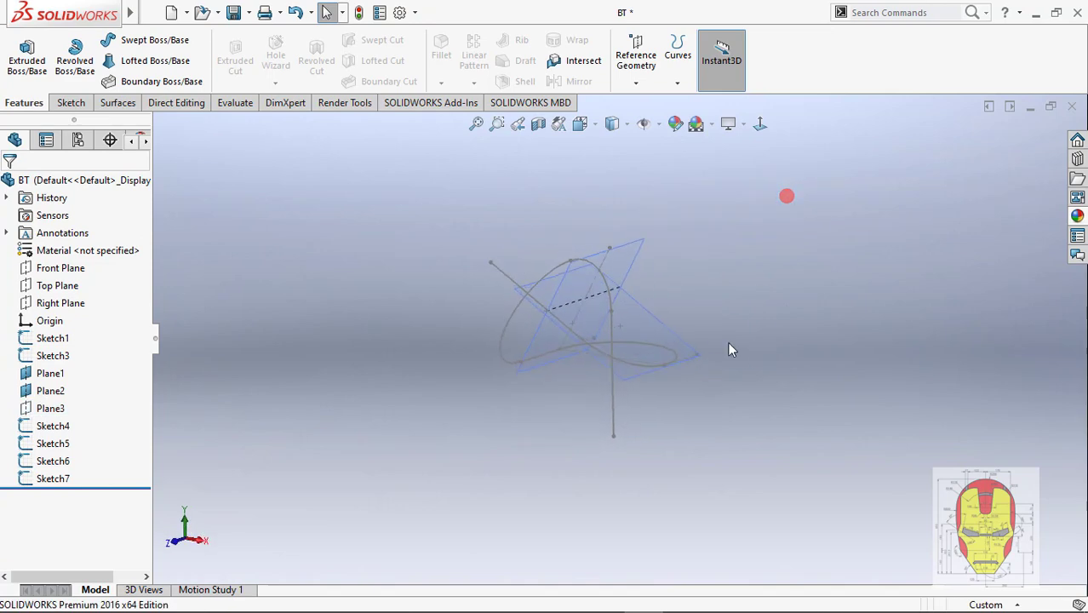
{"action": "left_click", "coordinate": [670, 322]}
{"action": "left_click", "coordinate": [755, 274]}
{"action": "left_click", "coordinate": [621, 253]}
{"action": "left_click", "coordinate": [704, 207]}
{"action": "left_click", "coordinate": [606, 257]}
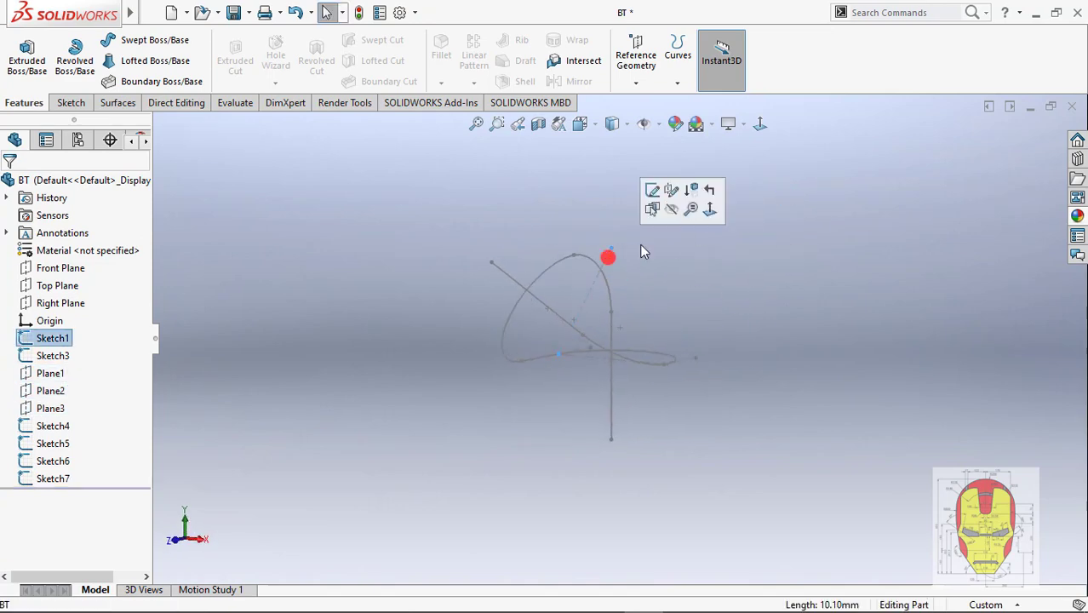
{"action": "left_click", "coordinate": [670, 209]}
{"action": "middle_click_drag", "start_coordinate": [670, 209], "coordinate": [655, 325]}
{"action": "left_click", "coordinate": [692, 355]}
{"action": "left_click", "coordinate": [749, 309]}
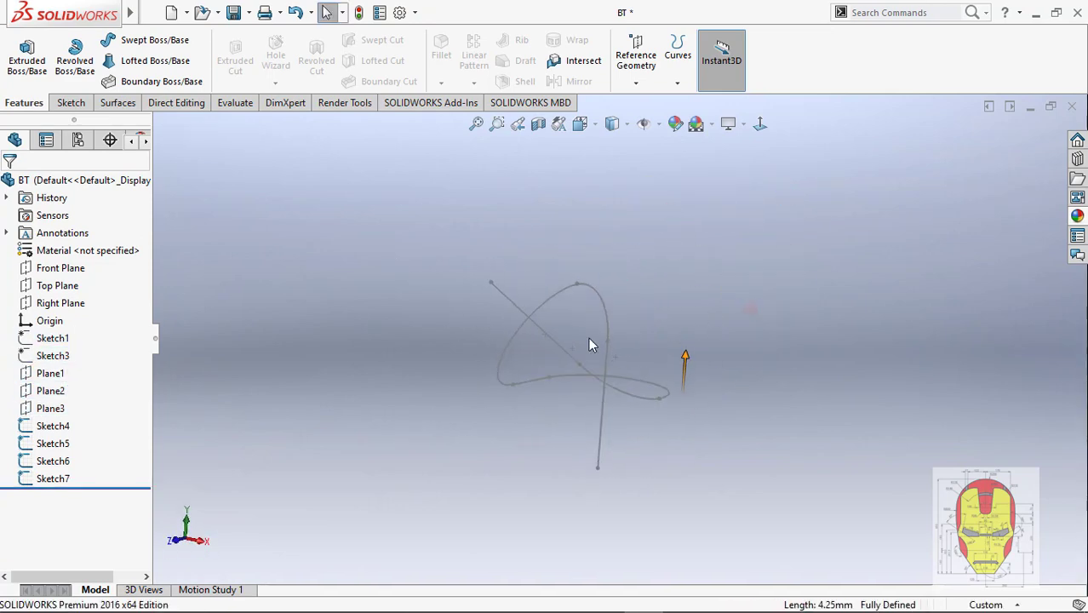
{"action": "mouse_move", "coordinate": [589, 338]}
{"action": "middle_mouse_down"}
{"action": "mouse_move", "coordinate": [432, 384]}
{"action": "mouse_move", "coordinate": [753, 304]}
{"action": "mouse_move", "coordinate": [573, 327]}
{"action": "mouse_move", "coordinate": [637, 346]}
{"action": "middle_mouse_up"}
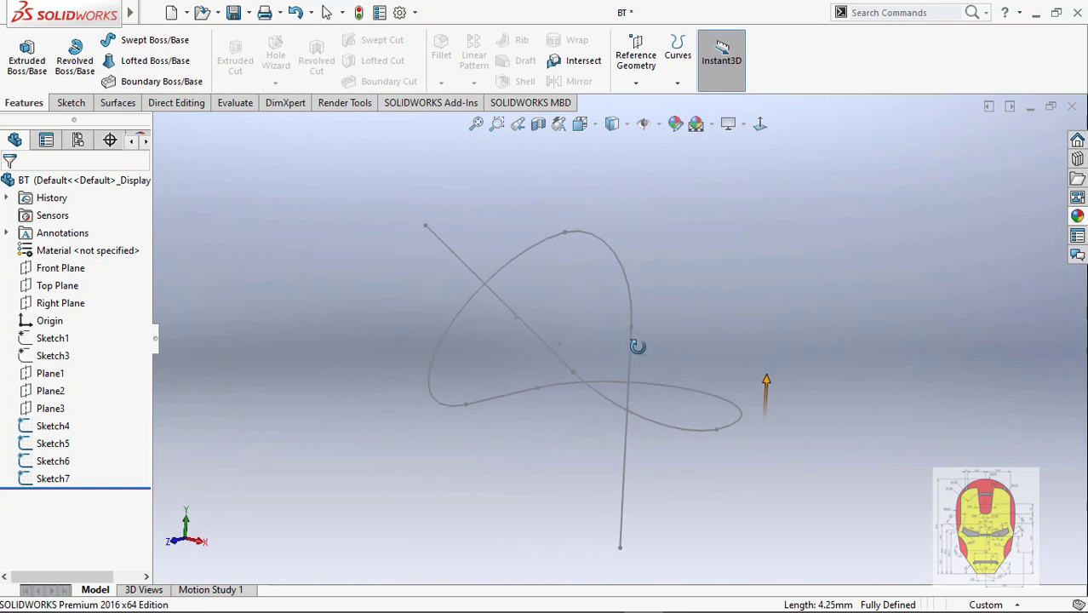
Join Sketch4, Sketch6 and Sketch7 into the composite curve CompCurve1
{"action": "left_click", "coordinate": [638, 85]}
{"action": "left_click", "coordinate": [678, 84]}
{"action": "left_click", "coordinate": [695, 119]}
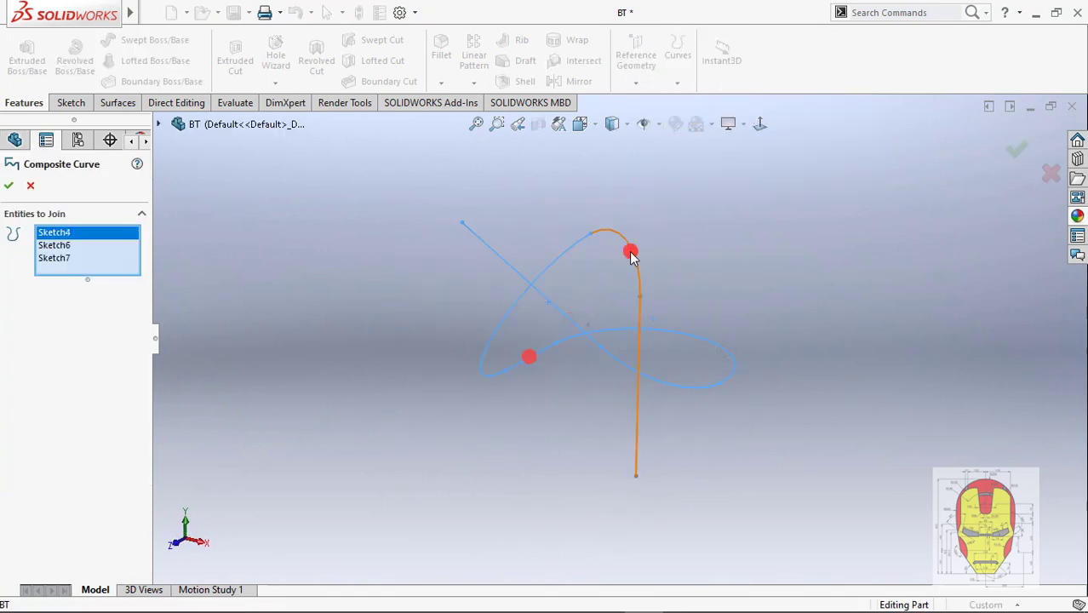
{"action": "right_click", "coordinate": [743, 273]}
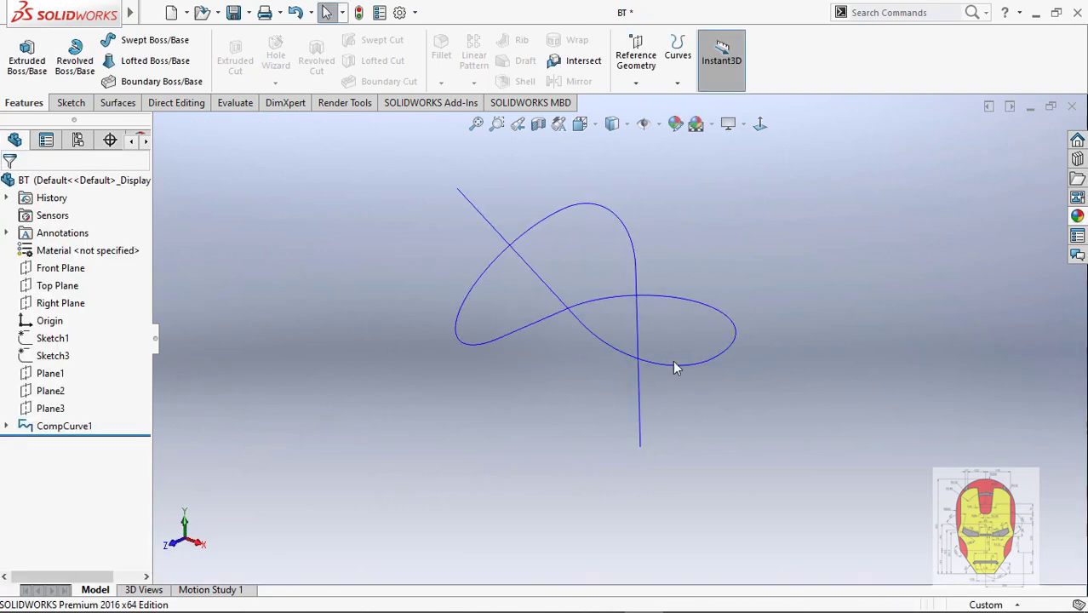
Create Plane4 through the end point of the knot curve's straight line
{"action": "left_click", "coordinate": [650, 102]}
{"action": "left_click", "coordinate": [639, 430]}
{"action": "left_click", "coordinate": [640, 444]}
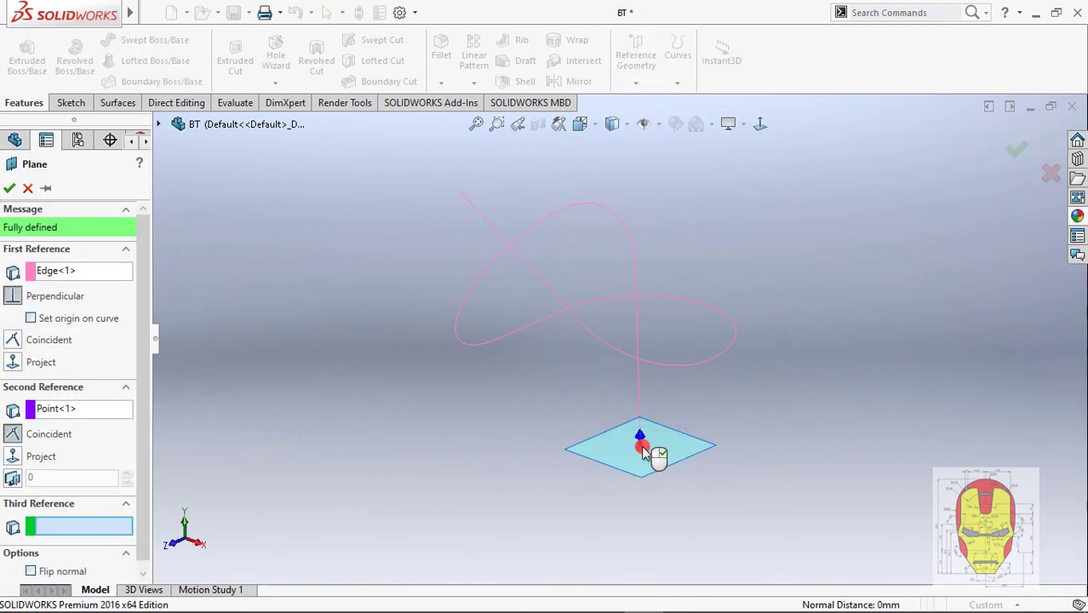
{"action": "right_click", "coordinate": [672, 462]}
Sketch a 5 mm diameter circle on Plane4 at the curve's end
{"action": "left_click", "coordinate": [672, 461]}
{"action": "left_click", "coordinate": [693, 379]}
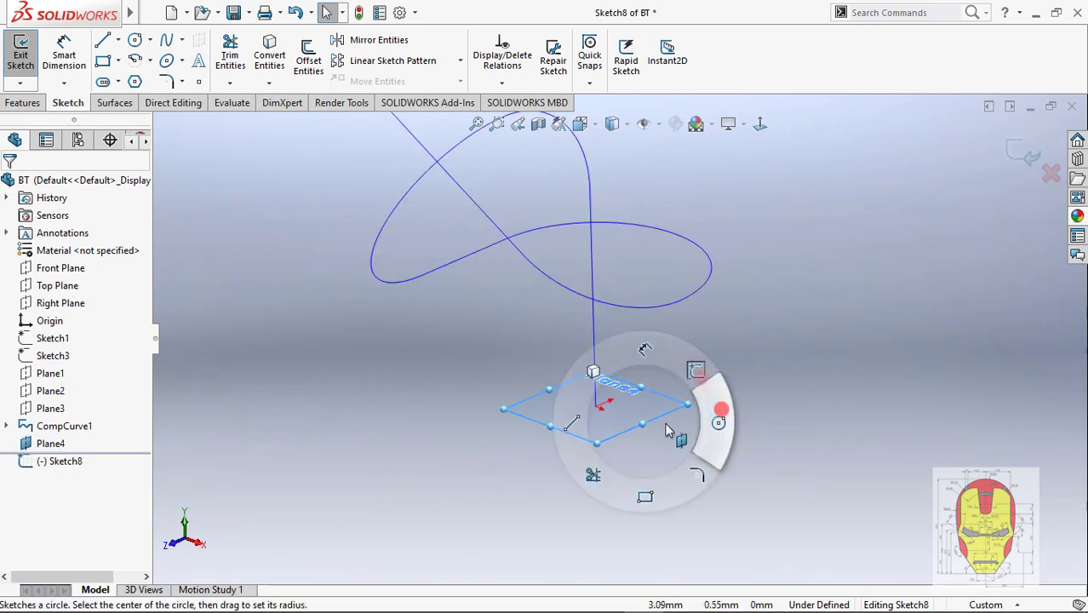
{"action": "right_click_drag", "start_coordinate": [647, 393], "coordinate": [717, 405]}
{"action": "left_click_drag", "start_coordinate": [578, 390], "coordinate": [661, 450]}
{"action": "right_click_drag", "start_coordinate": [660, 450], "coordinate": [660, 394]}
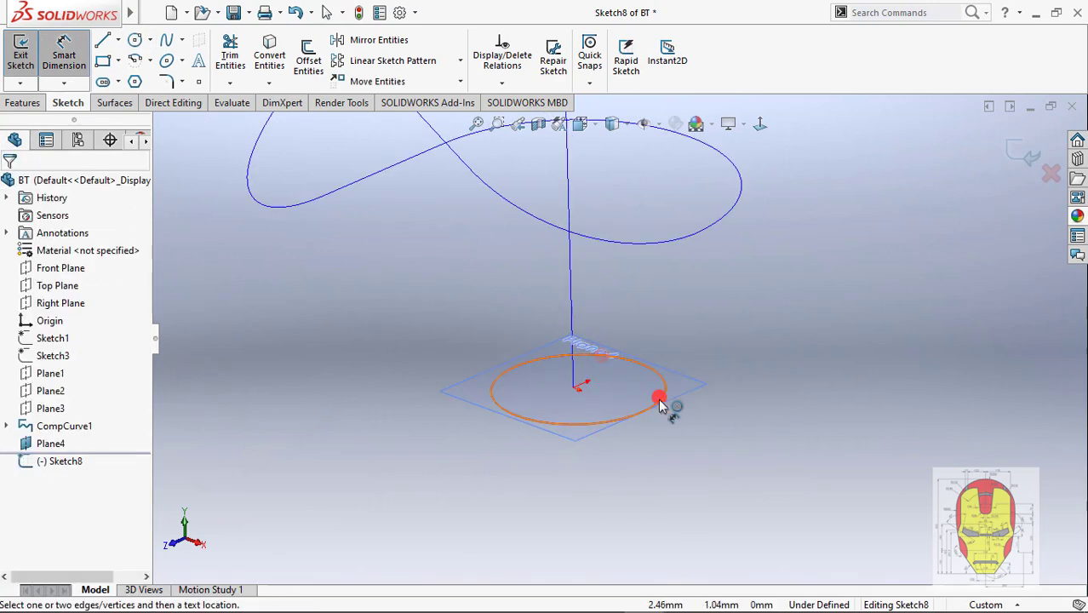
{"action": "left_click", "coordinate": [660, 394]}
{"action": "left_click", "coordinate": [698, 428]}
{"action": "type", "text": "5.09717537mm"}
{"action": "key", "text": "Return"}
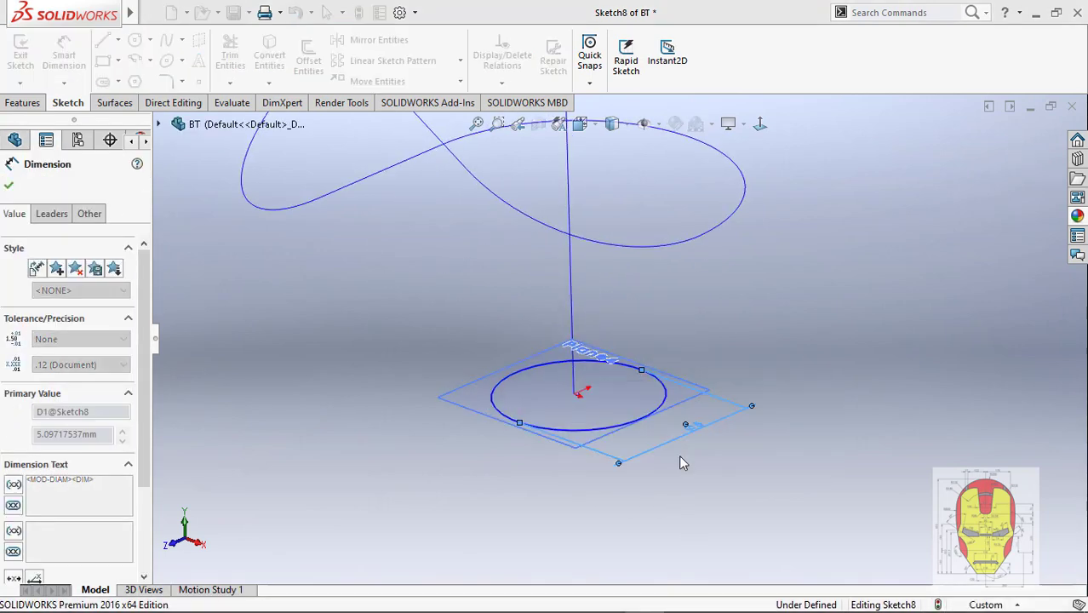
Fully define the circle by relating its centre point to the knot curve
{"action": "middle_click_drag", "start_coordinate": [644, 413], "coordinate": [687, 333]}
{"action": "key", "text": "Escape"}
{"action": "scroll", "coordinate": [596, 409], "scroll_direction": "down", "scroll_amount": 3}
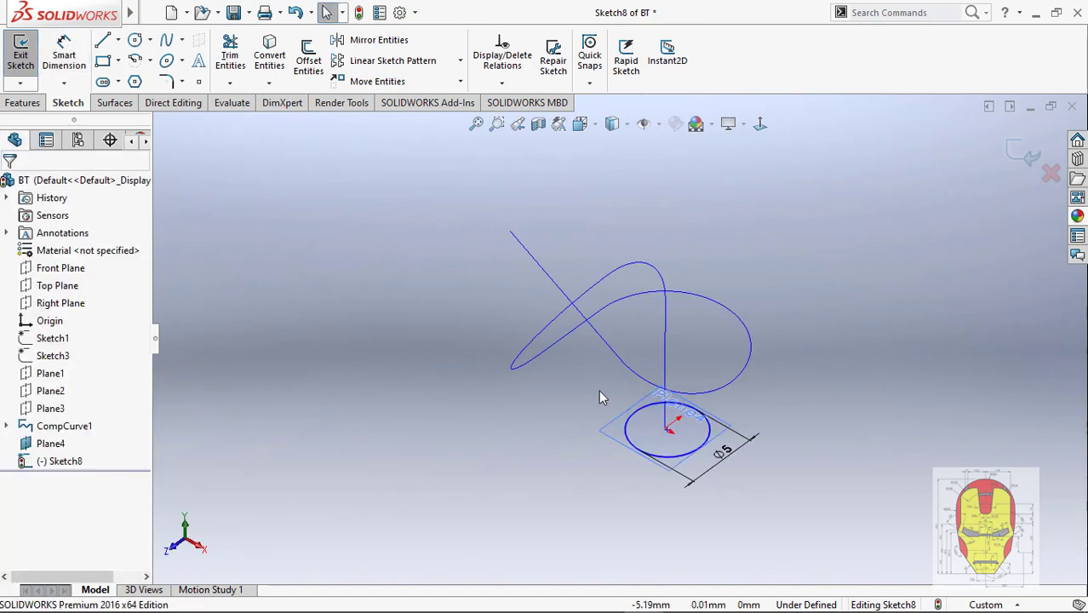
{"action": "middle_click_drag", "start_coordinate": [650, 376], "coordinate": [681, 186]}
{"action": "middle_click_drag", "start_coordinate": [602, 262], "coordinate": [700, 401]}
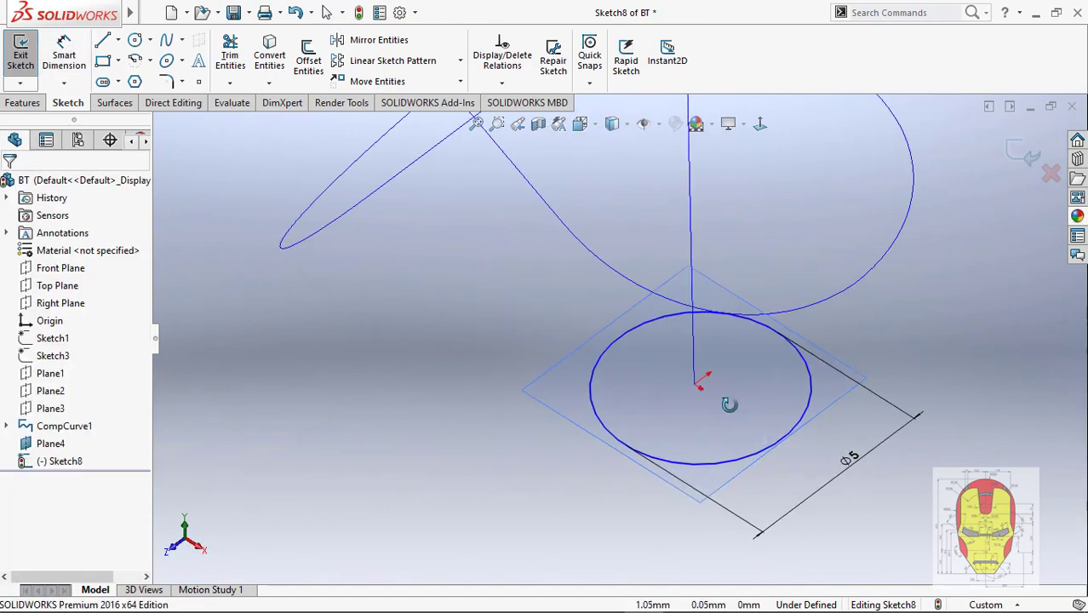
{"action": "left_click", "coordinate": [699, 384]}
{"action": "left_click", "coordinate": [693, 348], "text": "ctrl"}
{"action": "left_click", "coordinate": [916, 333]}
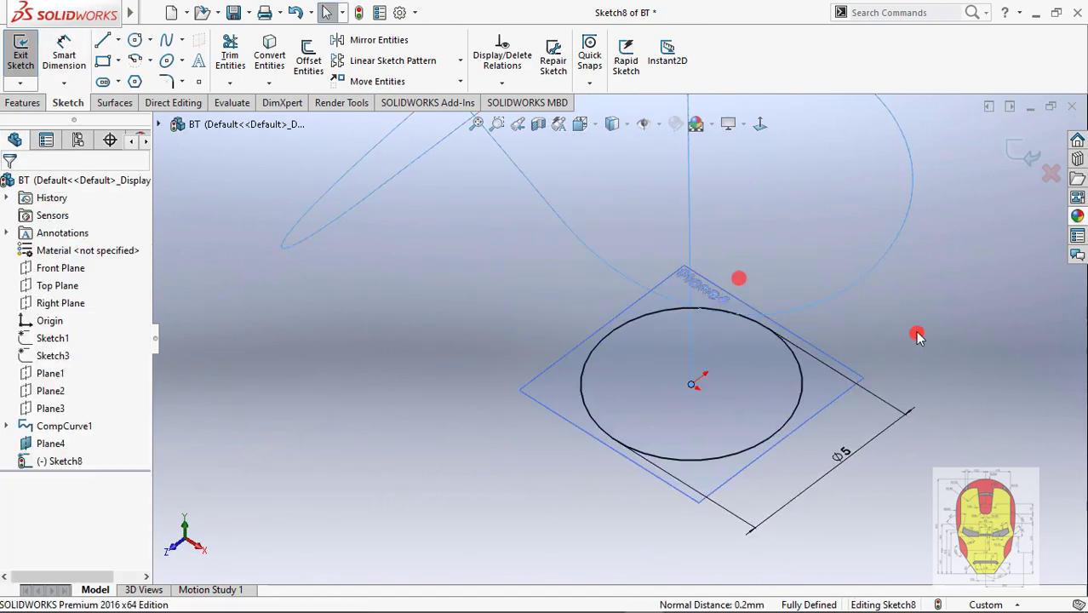
{"action": "scroll", "coordinate": [742, 380], "scroll_direction": "up", "scroll_amount": 3}
Close Sketch8, hide Plane4, and sweep the Ø5 circle along CompCurve1 into Sweep1
{"action": "left_click", "coordinate": [1013, 155]}
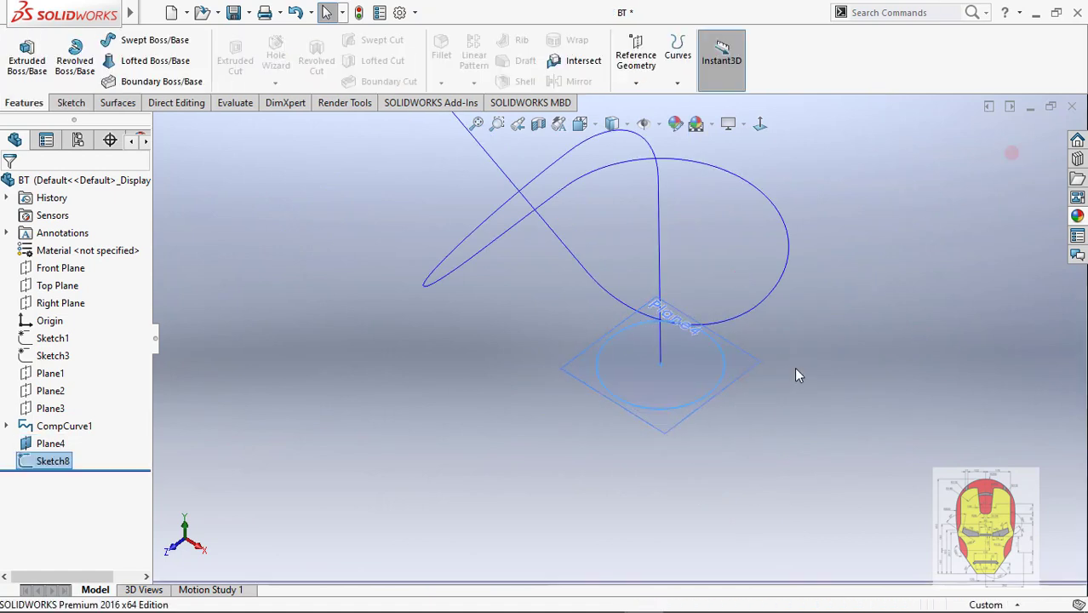
{"action": "left_click", "coordinate": [817, 328]}
{"action": "scroll", "coordinate": [719, 395], "scroll_direction": "up", "scroll_amount": 2}
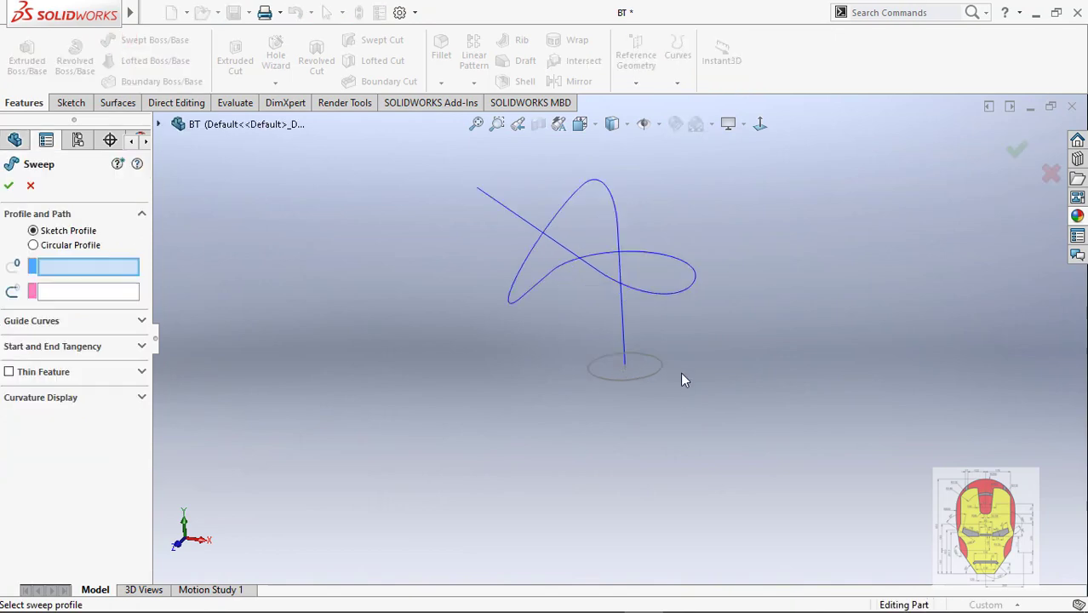
{"action": "left_click", "coordinate": [616, 301]}
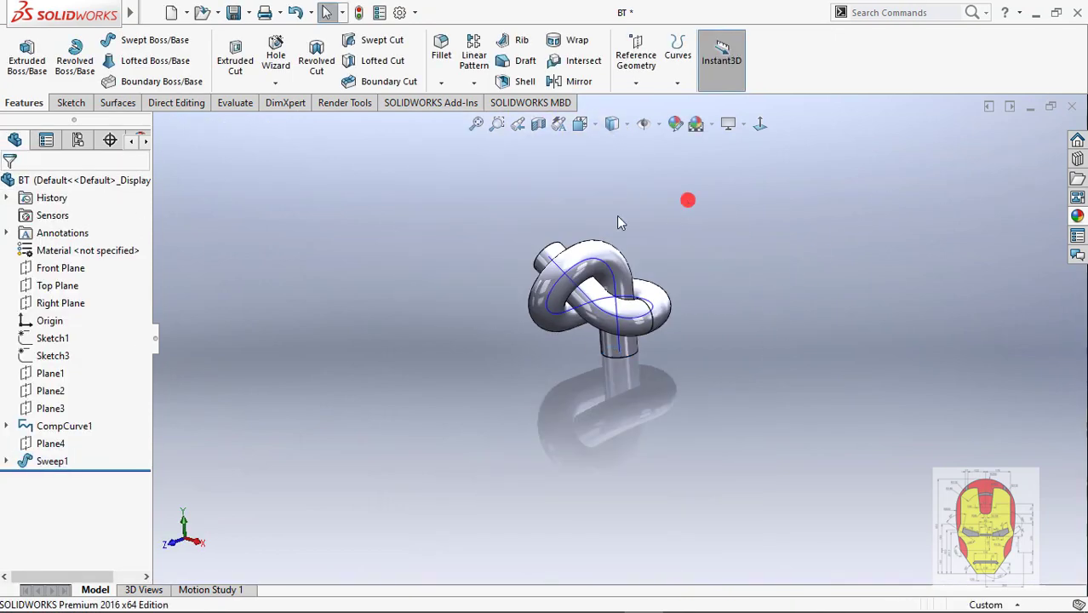
{"action": "middle_click_drag", "start_coordinate": [687, 199], "coordinate": [602, 305]}
{"action": "scroll", "coordinate": [661, 250], "scroll_direction": "up", "scroll_amount": 3}
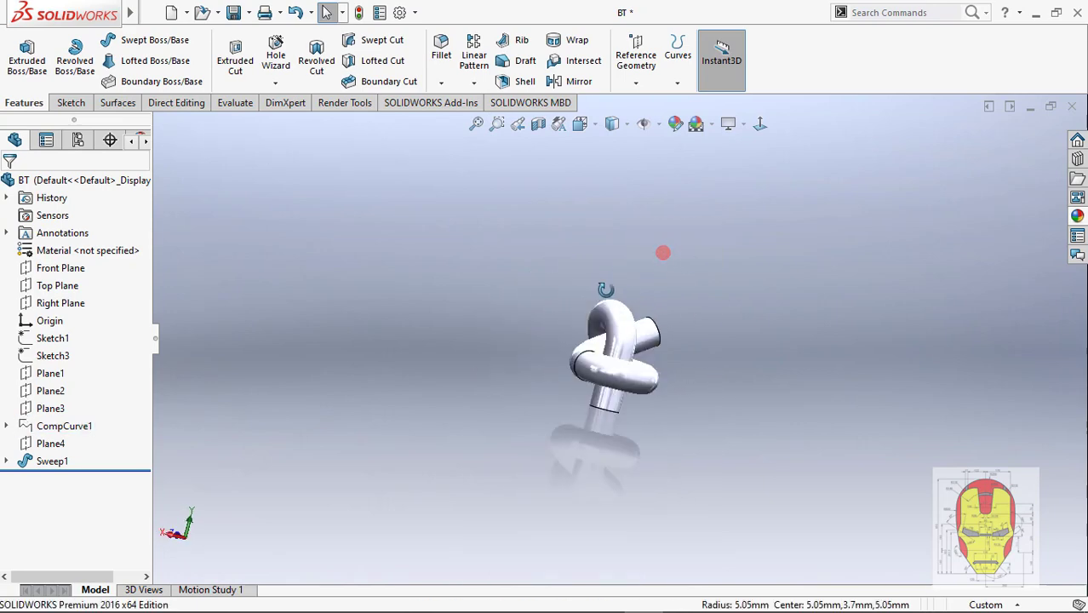
{"action": "mouse_move", "coordinate": [660, 251]}
{"action": "middle_mouse_down"}
{"action": "mouse_move", "coordinate": [643, 357]}
{"action": "mouse_move", "coordinate": [594, 389]}
{"action": "middle_mouse_up"}
Give the knotted tube a red appearance
{"action": "left_click", "coordinate": [595, 389]}
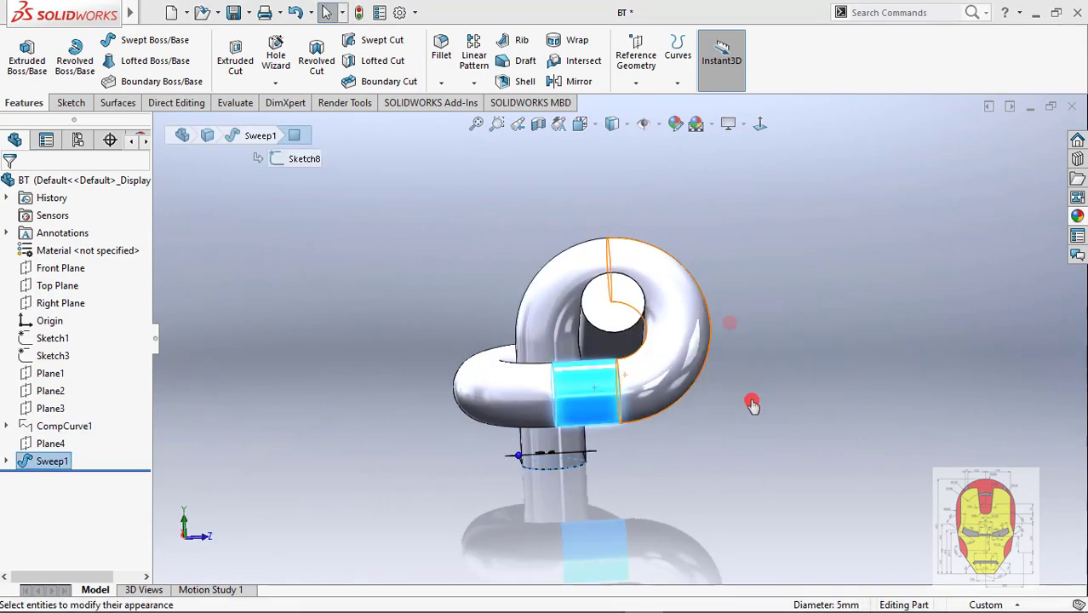
{"action": "left_click", "coordinate": [36, 514]}
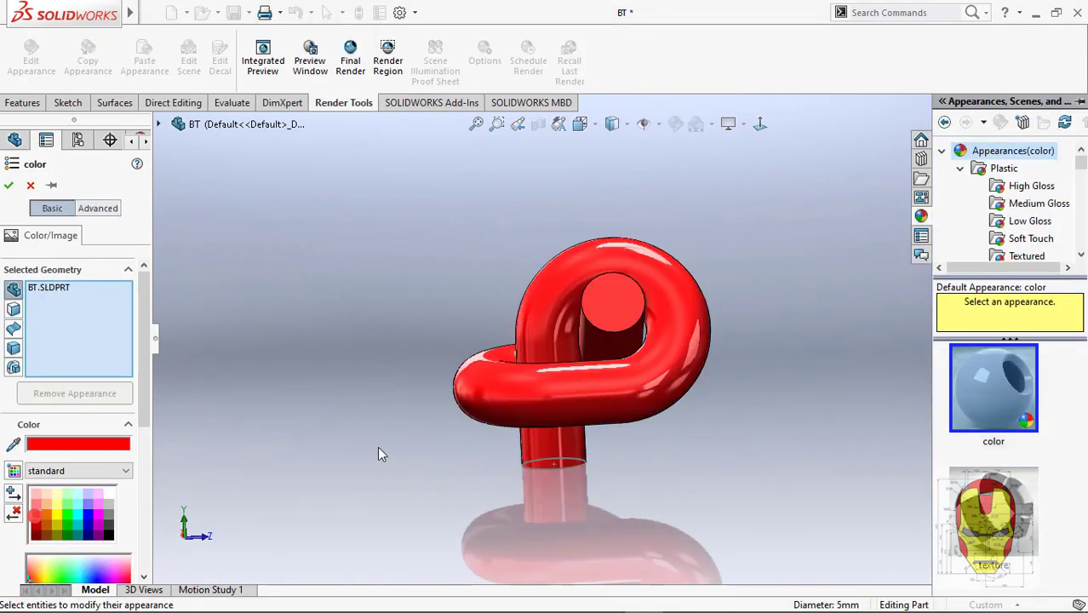
{"action": "middle_click_drag", "start_coordinate": [377, 446], "coordinate": [925, 211]}
{"action": "left_click", "coordinate": [1015, 150]}
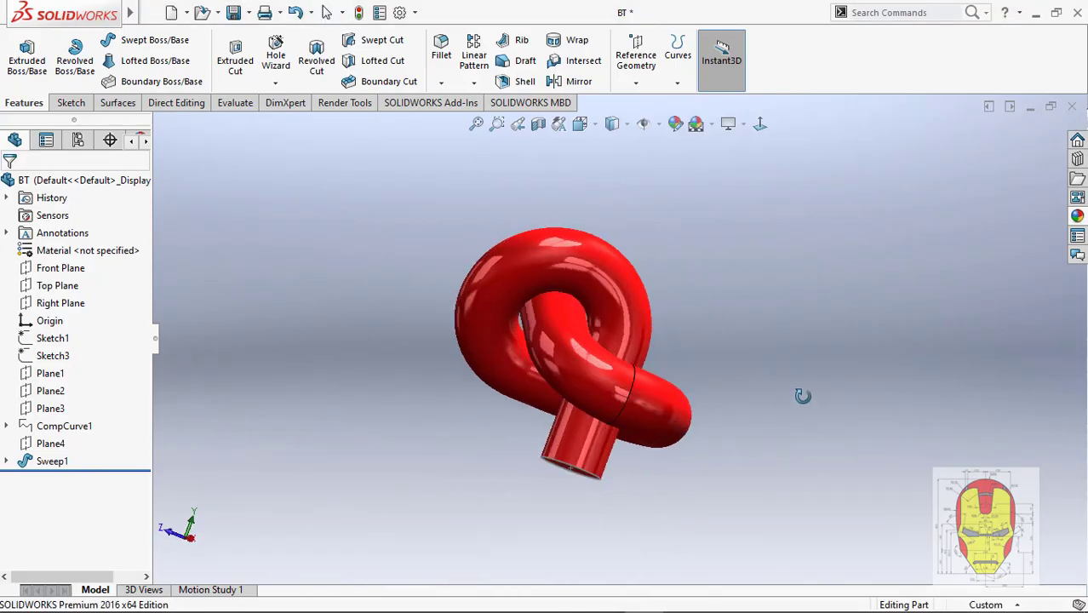
Rotate the red knot to compare it with the reference drawing
{"action": "mouse_move", "coordinate": [802, 394]}
{"action": "middle_mouse_down"}
{"action": "mouse_move", "coordinate": [558, 389]}
{"action": "mouse_move", "coordinate": [726, 353]}
{"action": "mouse_move", "coordinate": [655, 484]}
{"action": "mouse_move", "coordinate": [770, 354]}
{"action": "mouse_move", "coordinate": [617, 415]}
{"action": "mouse_move", "coordinate": [355, 433]}
{"action": "mouse_move", "coordinate": [333, 371]}
{"action": "mouse_move", "coordinate": [415, 454]}
{"action": "mouse_move", "coordinate": [512, 389]}
{"action": "mouse_move", "coordinate": [627, 435]}
{"action": "mouse_move", "coordinate": [443, 435]}
{"action": "middle_mouse_up"}
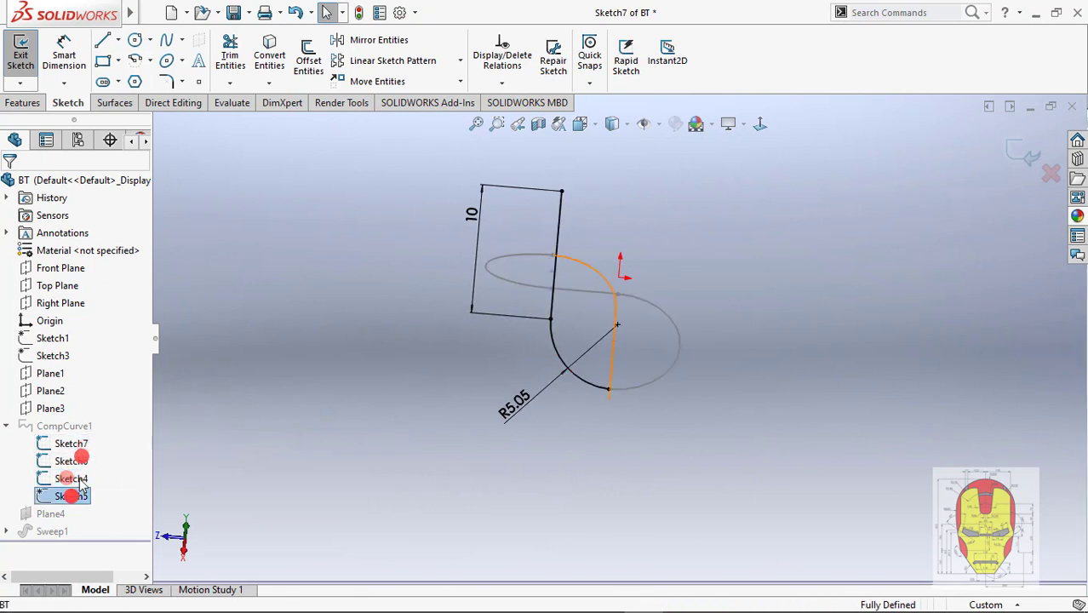
View Sketch7 straight on and relate the vertical line to the arc's end point
{"action": "left_click", "coordinate": [761, 127]}
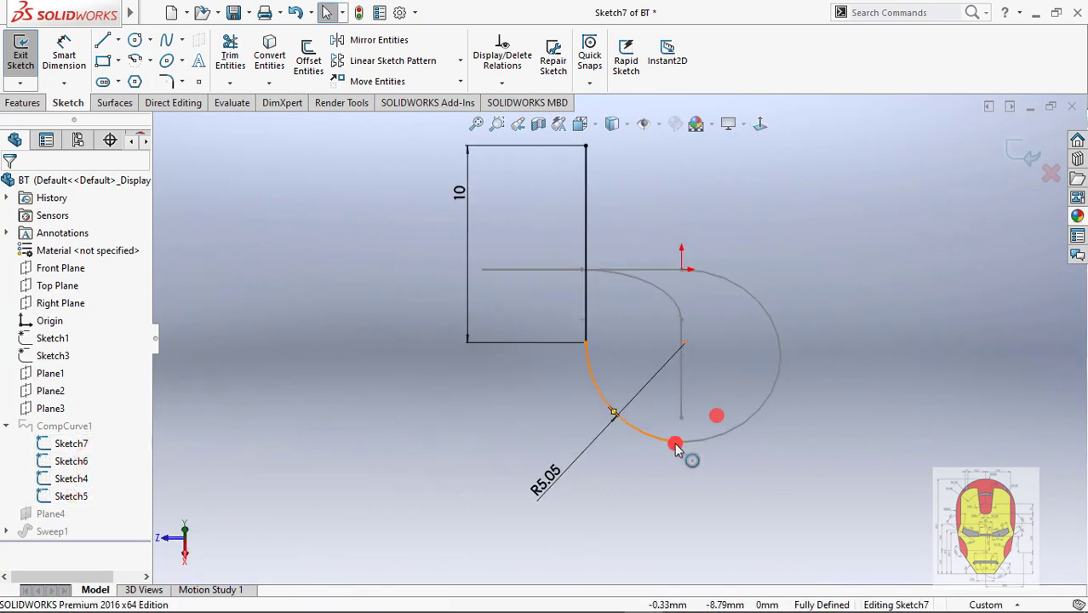
{"action": "left_click", "coordinate": [676, 444]}
{"action": "left_click", "coordinate": [694, 448]}
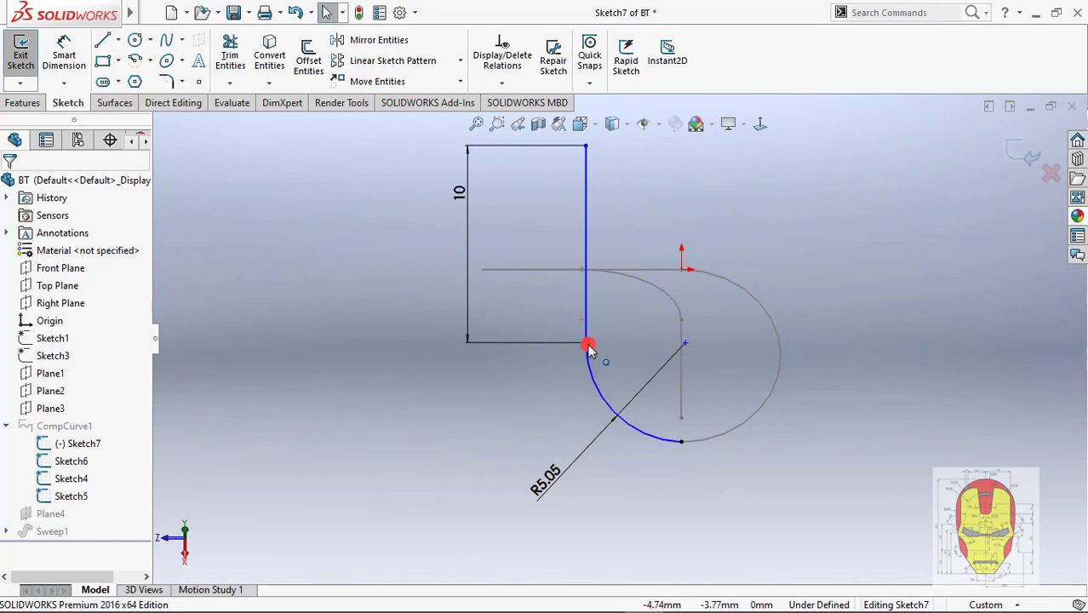
{"action": "left_click", "coordinate": [588, 300]}
{"action": "left_click", "coordinate": [583, 270], "text": "ctrl"}
{"action": "left_click", "coordinate": [645, 200]}
{"action": "left_click", "coordinate": [853, 334]}
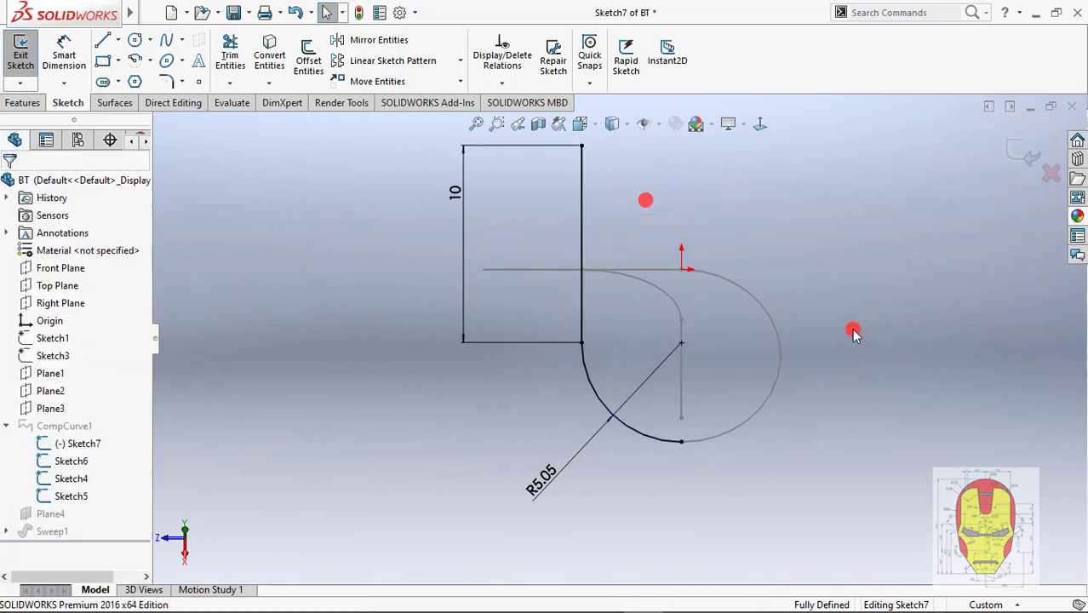
Exit Sketch7 to rebuild the red knot and orbit it to a new angle
{"action": "left_click", "coordinate": [1007, 160]}
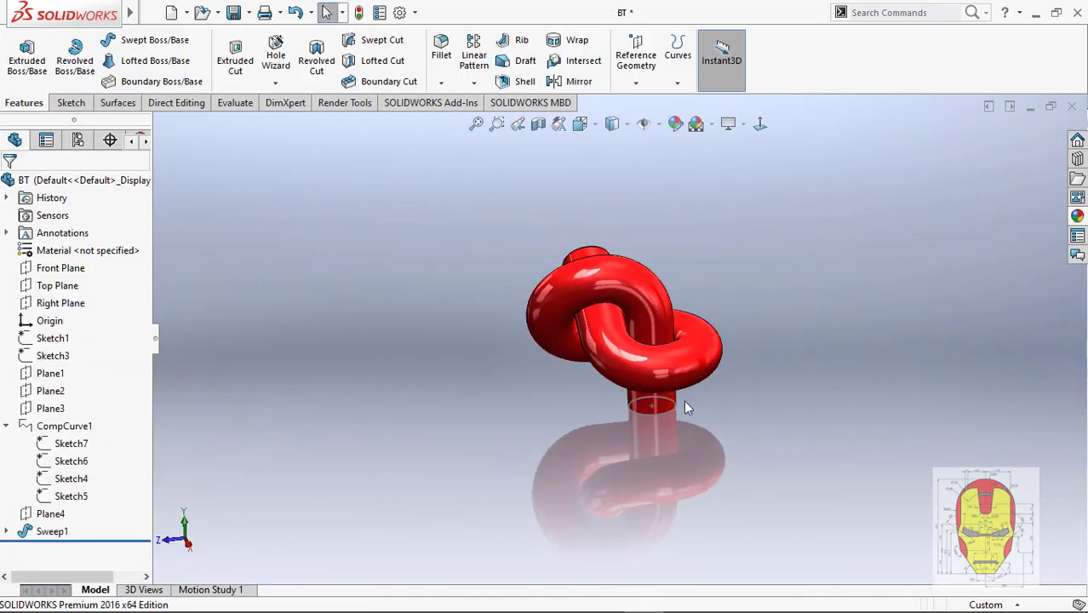
{"action": "left_click", "coordinate": [668, 405]}
{"action": "middle_click_drag", "start_coordinate": [684, 417], "coordinate": [627, 311]}
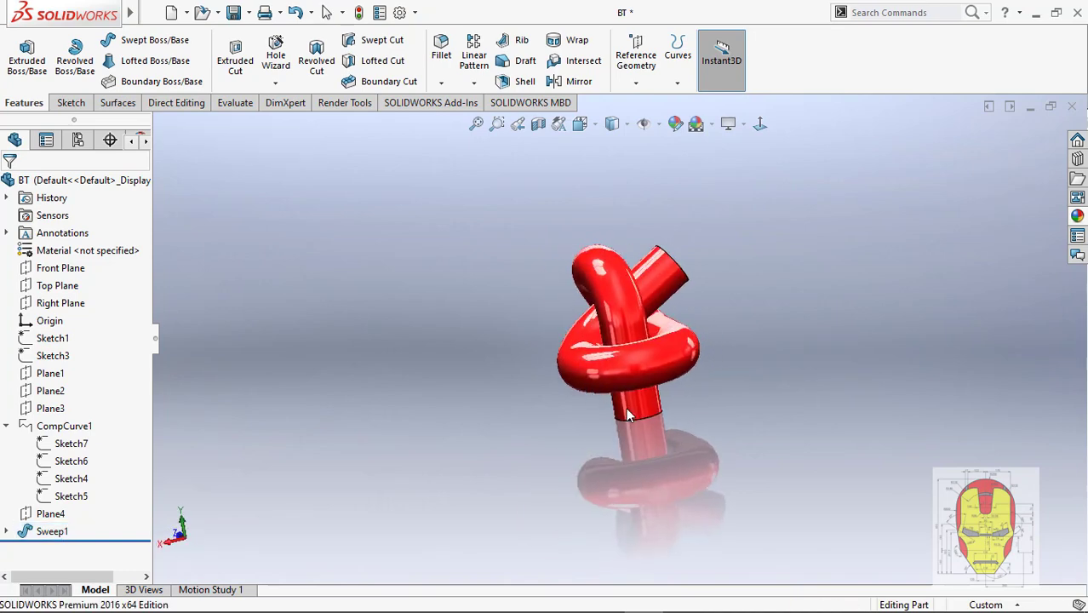
{"action": "scroll", "coordinate": [630, 317], "scroll_direction": "down", "scroll_amount": 3}
In Motion Study 1, add a 10-second one-turn clockwise Y-axis rotation and play it
{"action": "left_click", "coordinate": [197, 588]}
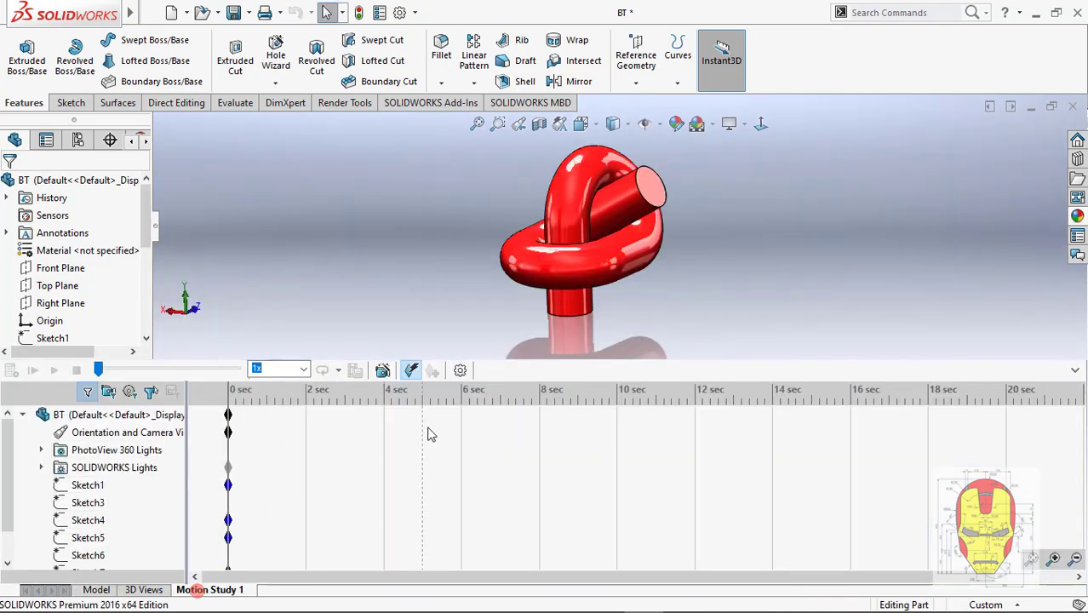
{"action": "left_click_drag", "start_coordinate": [555, 457], "coordinate": [555, 460]}
{"action": "middle_click_drag", "start_coordinate": [605, 218], "coordinate": [624, 241]}
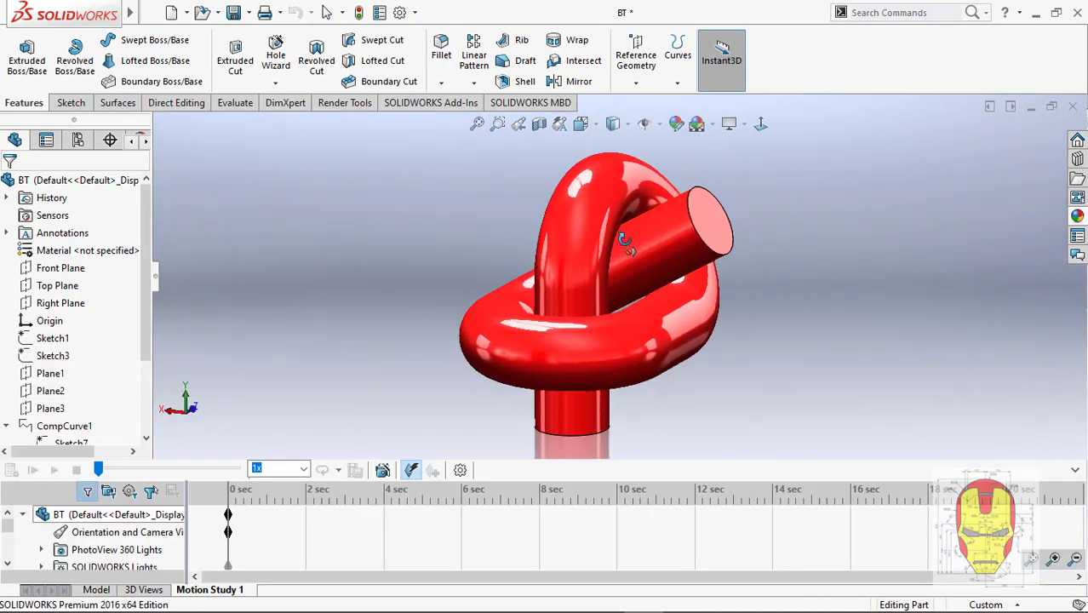
{"action": "left_click", "coordinate": [389, 472]}
{"action": "left_click", "coordinate": [594, 487]}
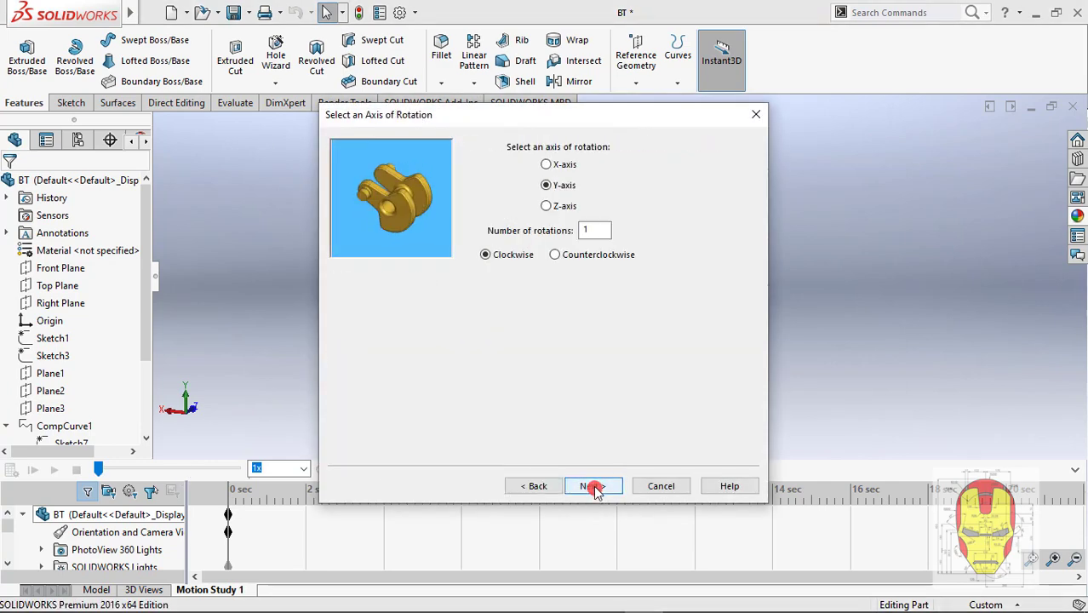
{"action": "key", "text": "Return"}
{"action": "left_click", "coordinate": [583, 486]}
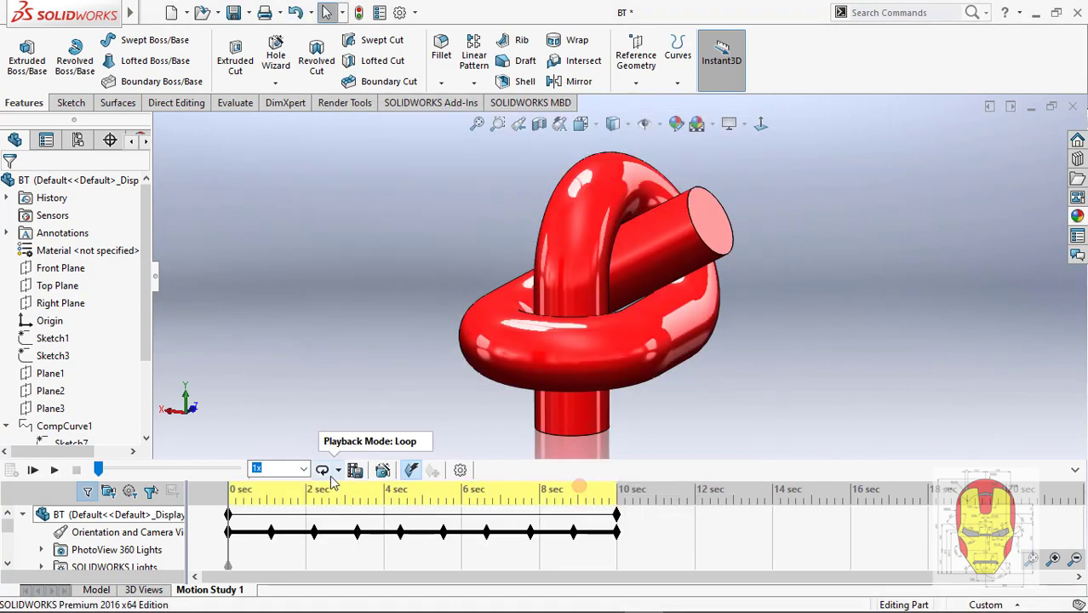
{"action": "left_click_drag", "start_coordinate": [599, 502], "coordinate": [125, 559]}
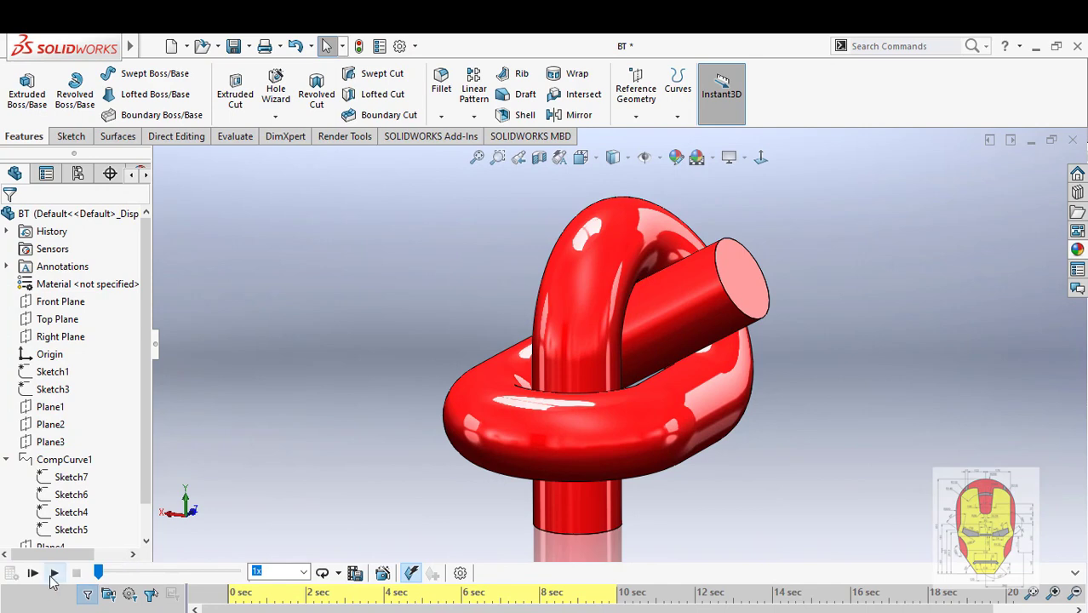
{"action": "left_click", "coordinate": [53, 573]}
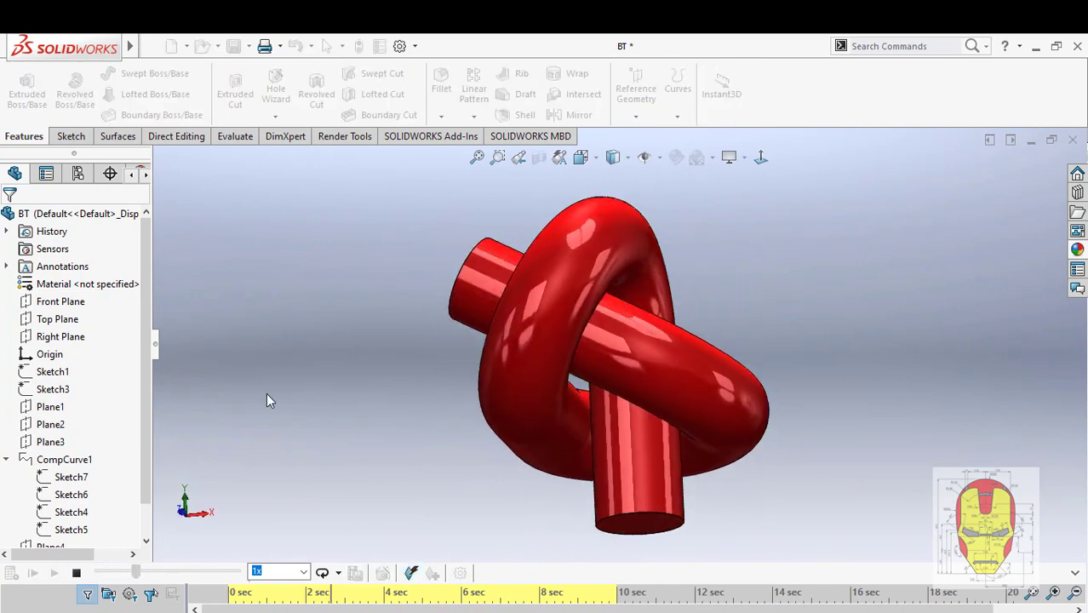